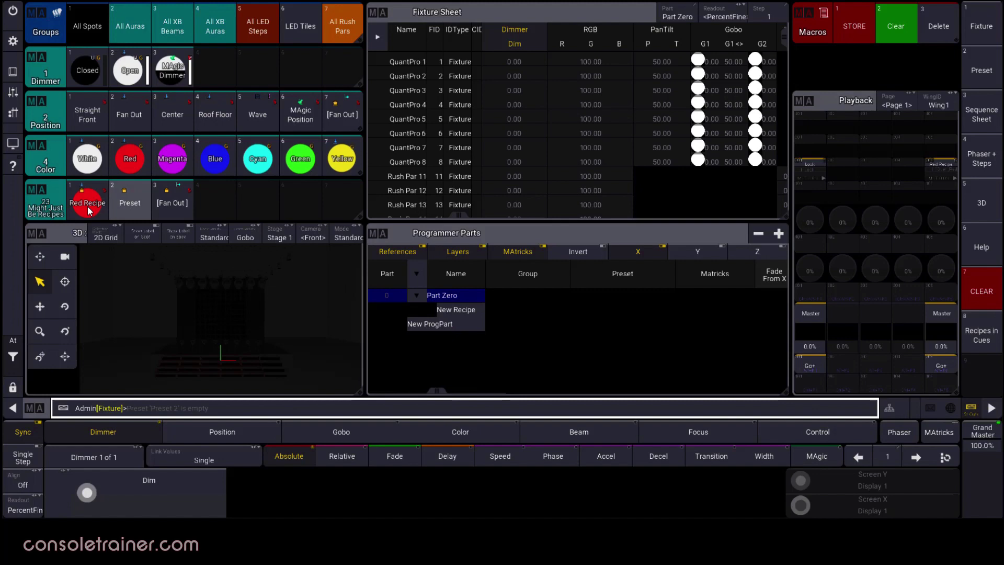
Open the Red Recipe preset for editing in the programmer with the Edit command.
{"action": "left_click", "coordinate": [187, 404]}
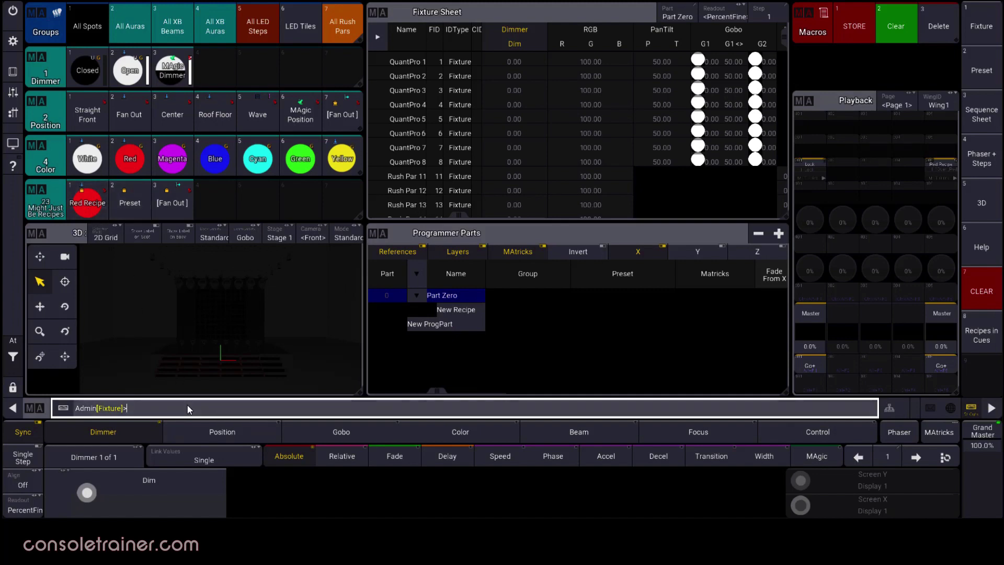
{"action": "type", "text": "Edit"}
{"action": "left_click", "coordinate": [95, 205]}
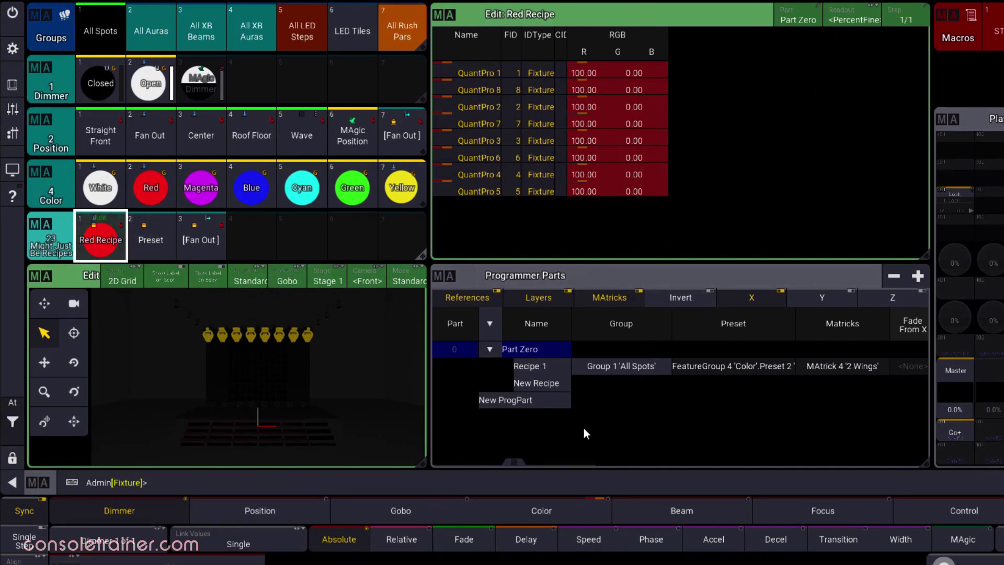
Set Delay To X of the All Spots recipe to 2 and update the Red Recipe preset.
{"action": "left_click_drag", "start_coordinate": [516, 463], "coordinate": [763, 439]}
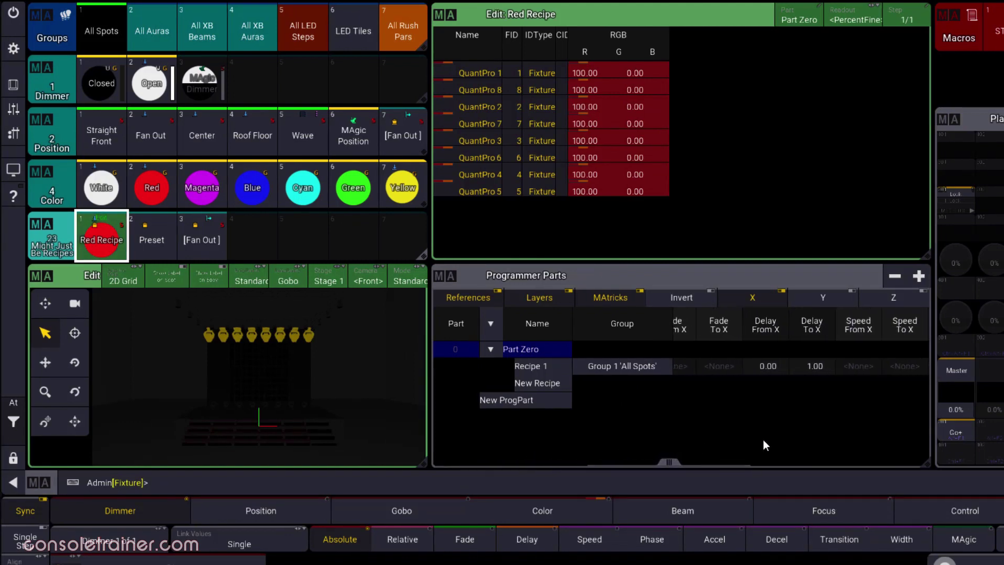
{"action": "left_click", "coordinate": [821, 365]}
{"action": "left_click", "coordinate": [821, 364]}
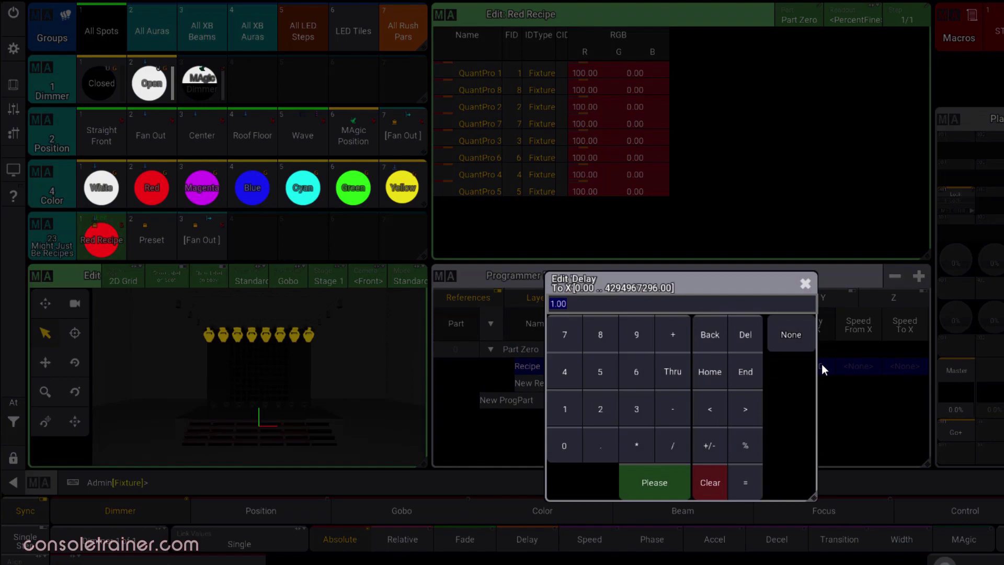
{"action": "type", "text": "2"}
{"action": "key", "text": "Return"}
{"action": "key", "text": "u"}
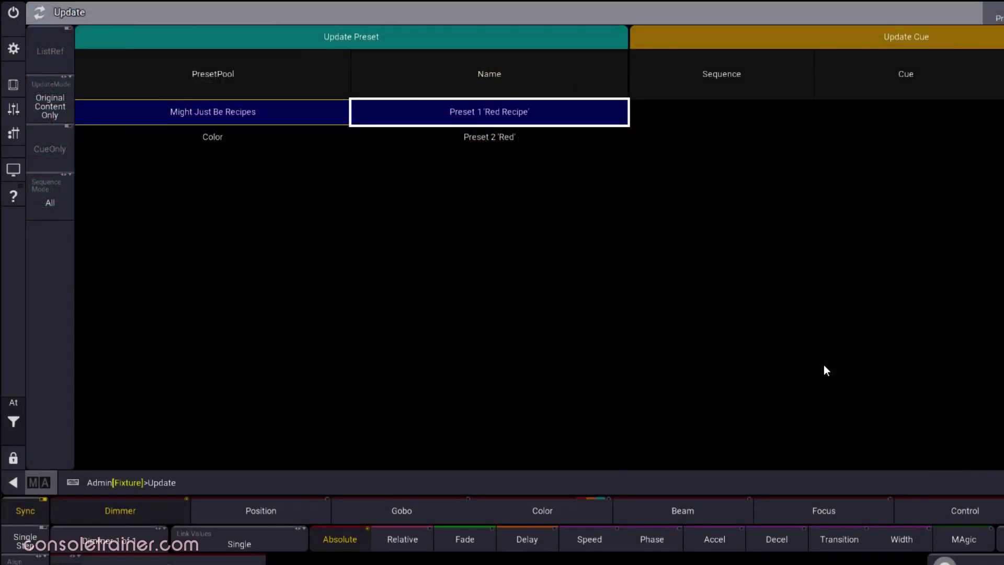
{"action": "left_click", "coordinate": [547, 113]}
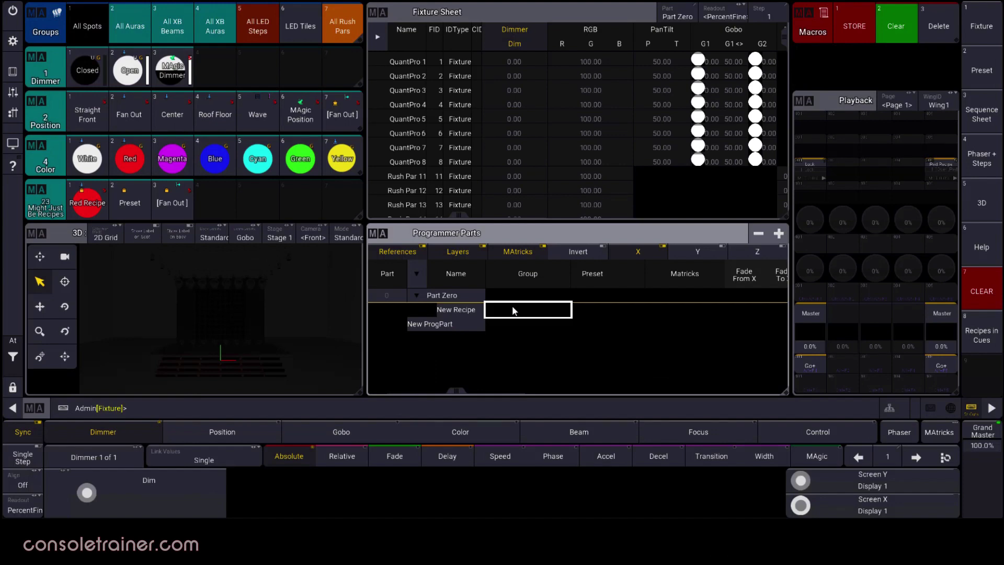
Build a programmer recipe from group All Spots, color preset 8 Orange and MAtricks 8 '2Wing Delay to 0'.
{"action": "left_click", "coordinate": [513, 310]}
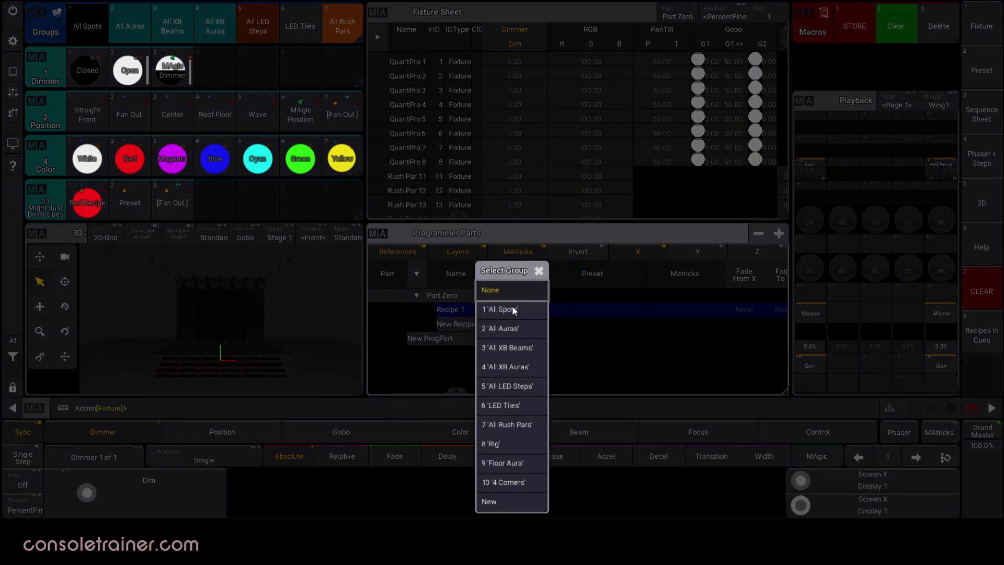
{"action": "left_click", "coordinate": [513, 309]}
{"action": "left_click", "coordinate": [594, 310]}
{"action": "left_click", "coordinate": [594, 311]}
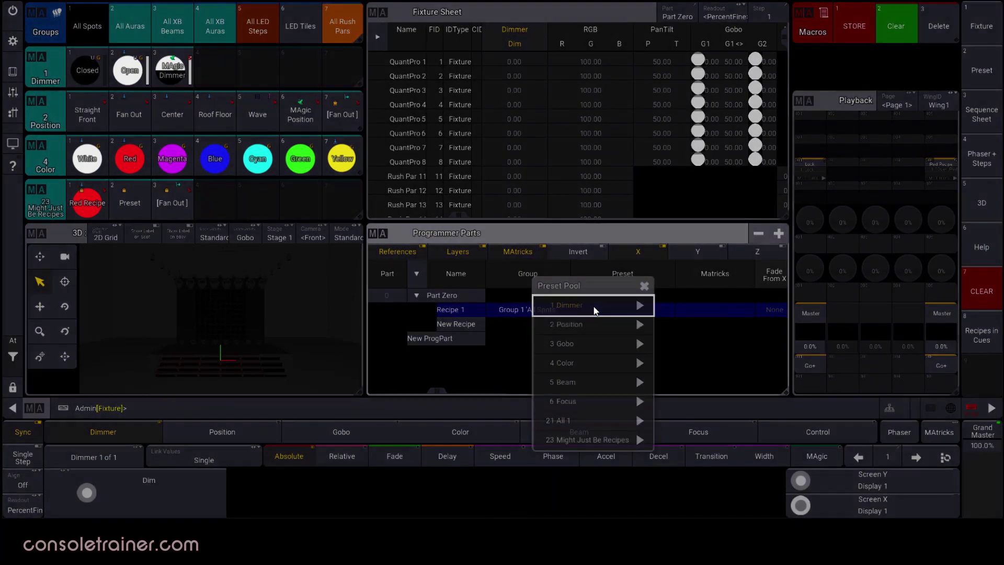
{"action": "left_click", "coordinate": [616, 363]}
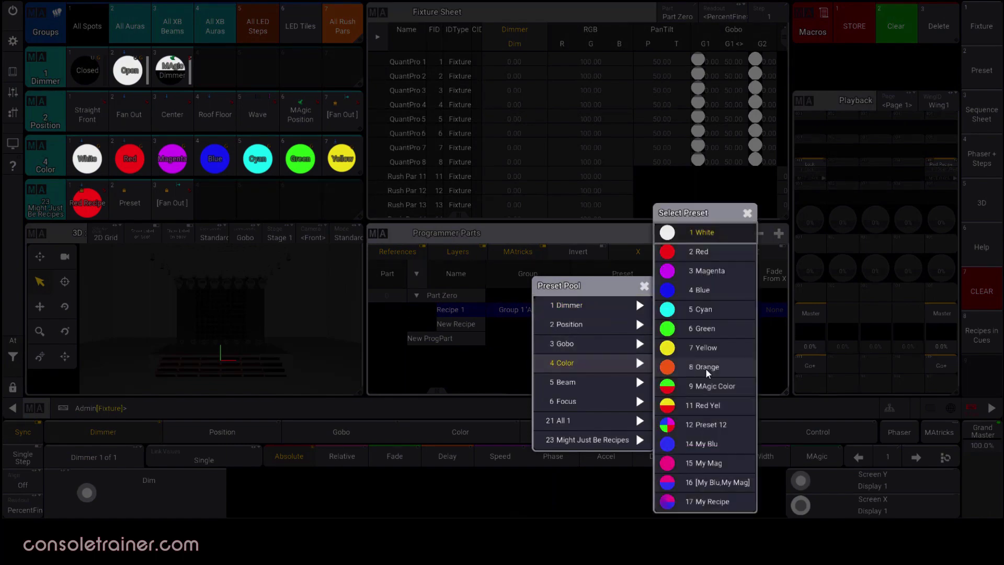
{"action": "left_click", "coordinate": [705, 368]}
{"action": "left_click", "coordinate": [704, 312]}
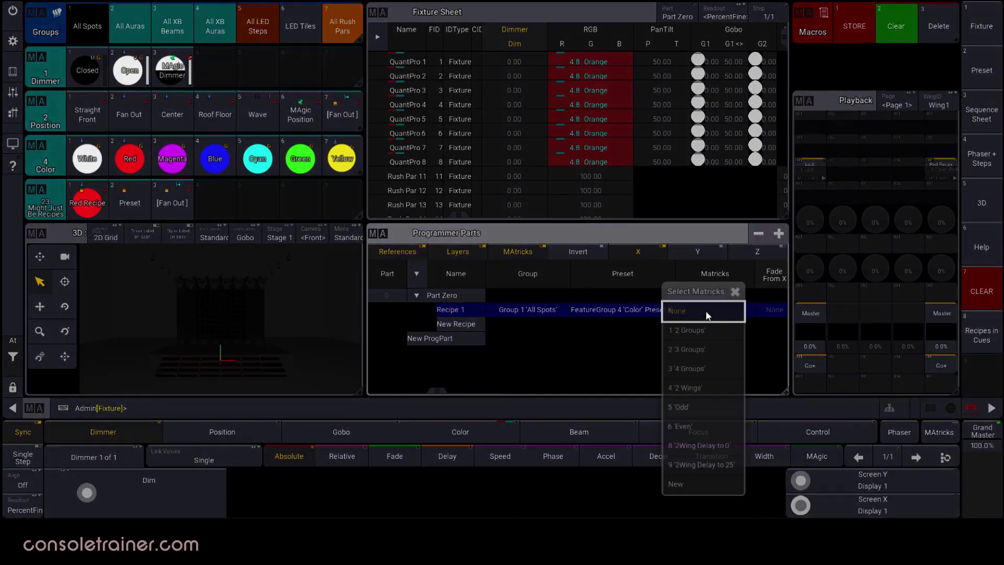
{"action": "left_click", "coordinate": [724, 444]}
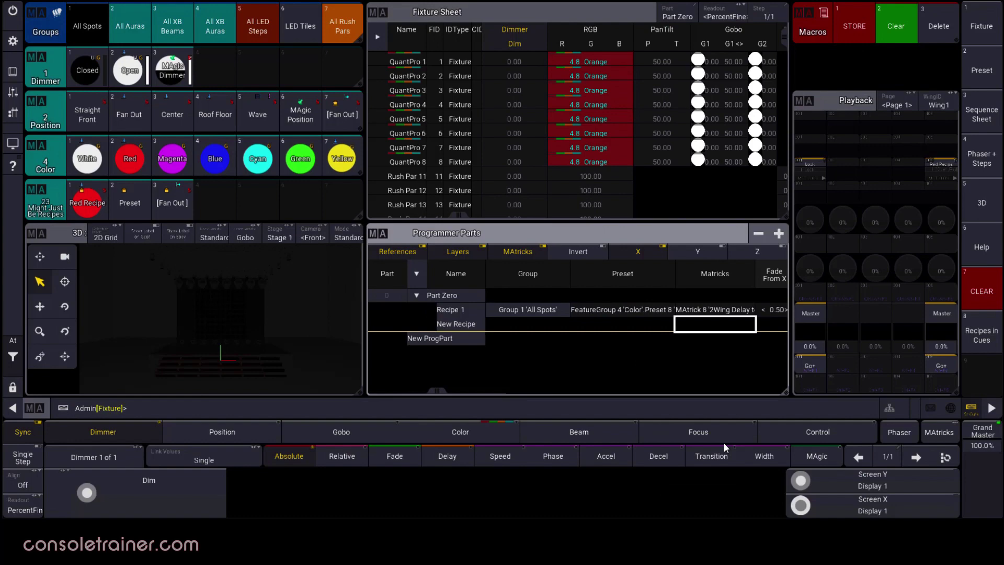
Store the programmer recipe as preset 23.5 and review its recipe line in the preset editor.
{"action": "left_click", "coordinate": [431, 400]}
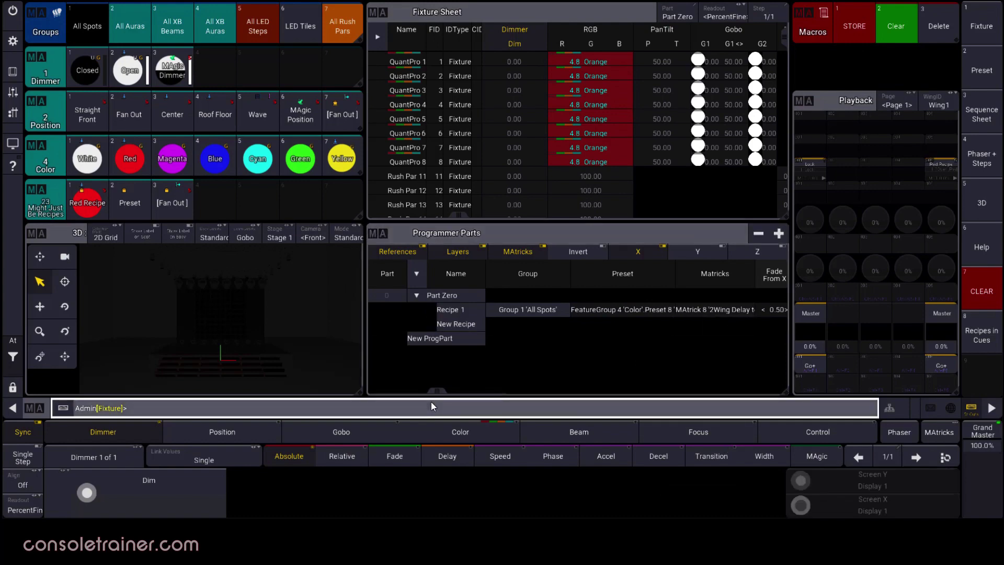
{"action": "type", "text": "st 23.5"}
{"action": "key", "text": "Return"}
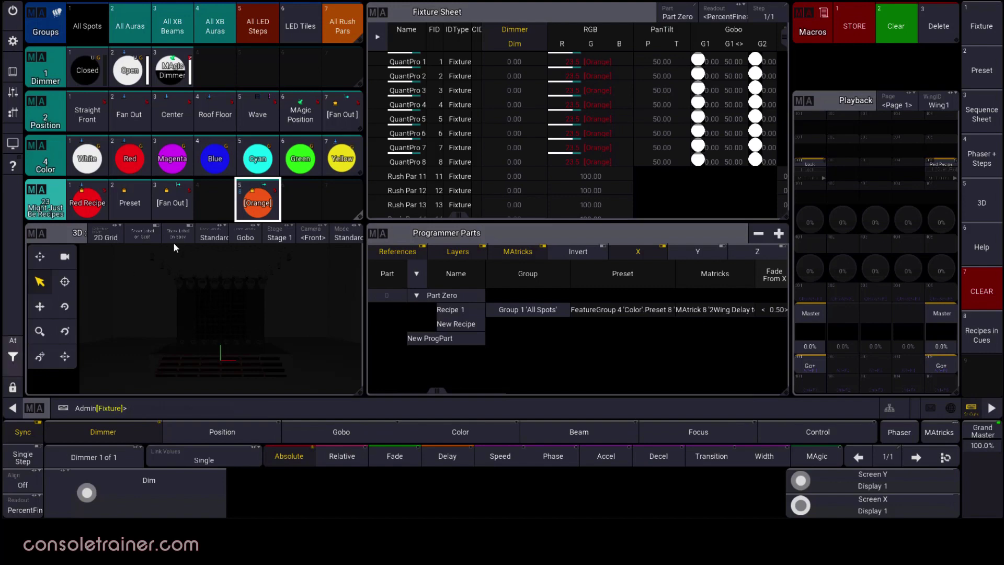
{"action": "left_click_drag", "start_coordinate": [255, 209], "coordinate": [225, 203]}
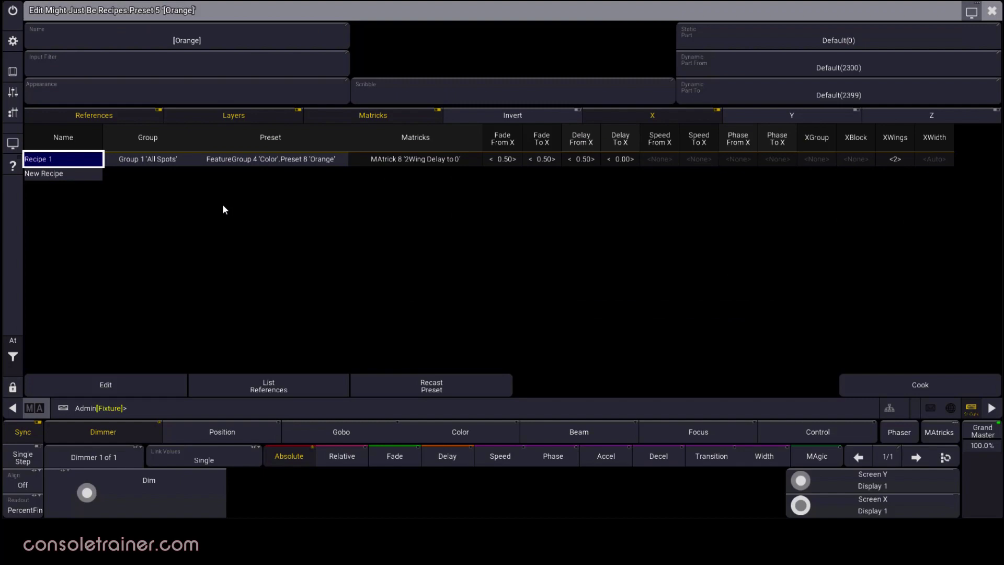
{"action": "left_click", "coordinate": [992, 10]}
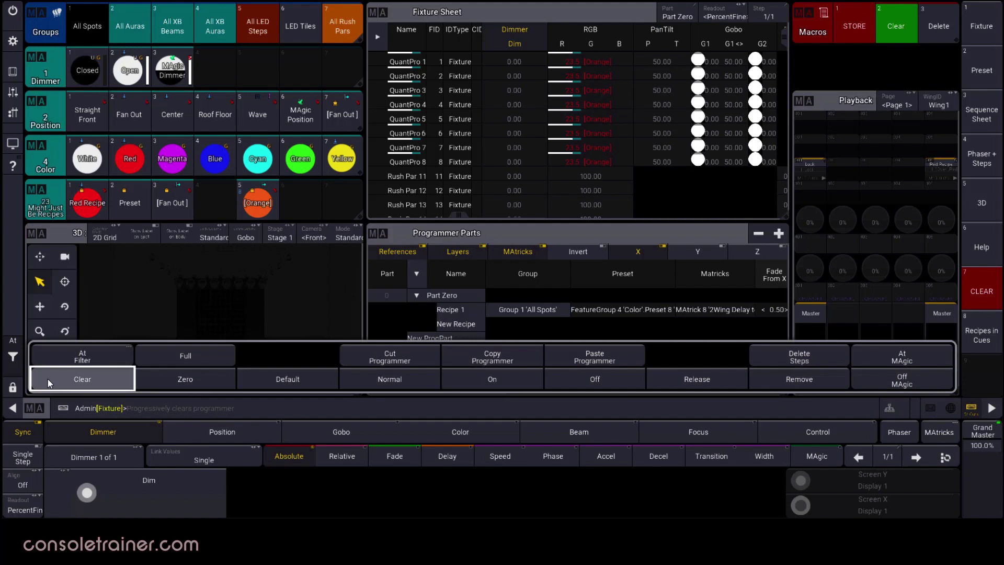
Clear the programmer and recall the stored orange recipe preset on the All Spots group.
{"action": "left_click", "coordinate": [48, 379]}
{"action": "left_click", "coordinate": [259, 203]}
{"action": "left_click", "coordinate": [260, 204]}
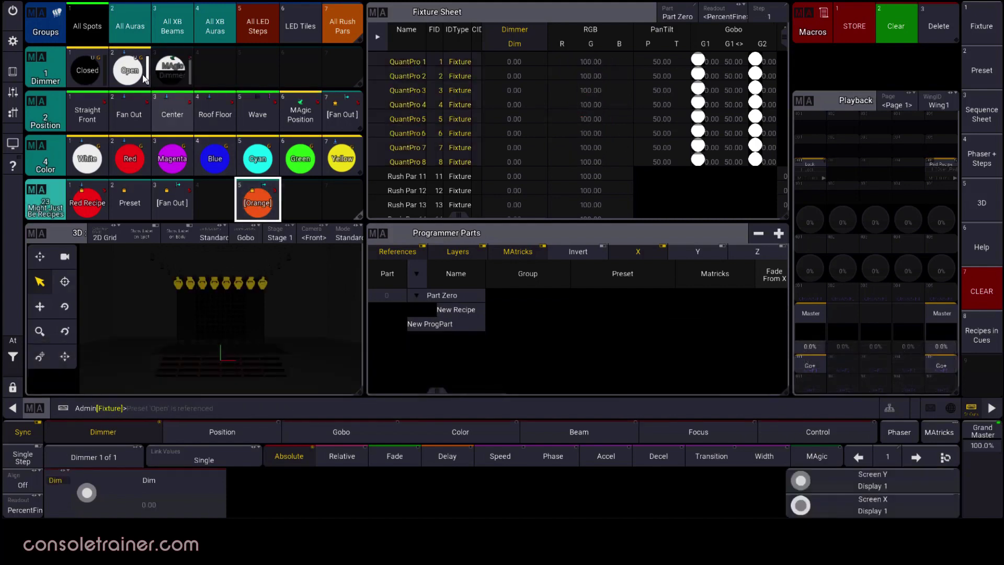
{"action": "left_click", "coordinate": [265, 211]}
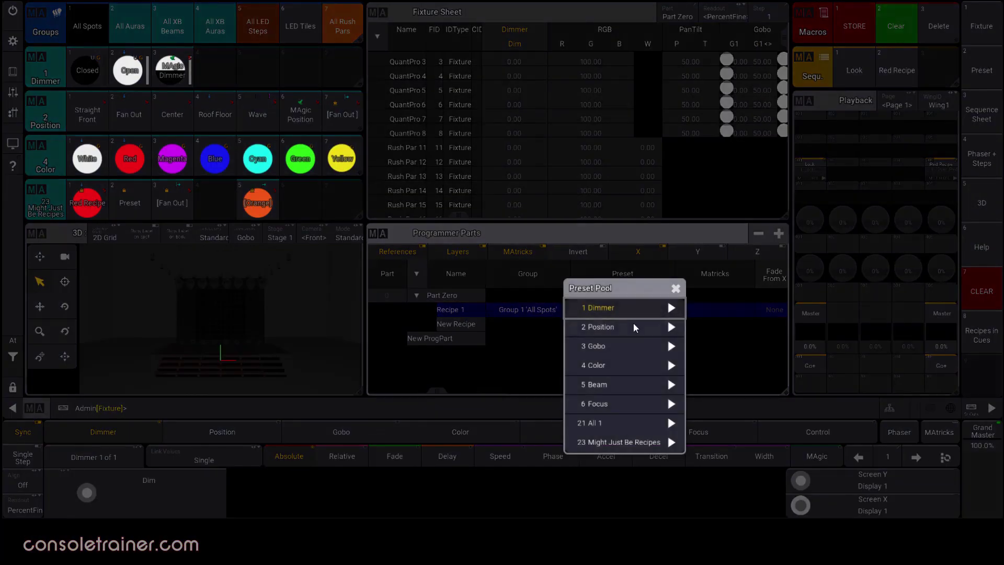
Assign position preset Center and MAtricks 9 '2Wing Delay to 25' to the All Spots recipe in the programmer.
{"action": "left_click", "coordinate": [633, 324]}
{"action": "left_click", "coordinate": [754, 387]}
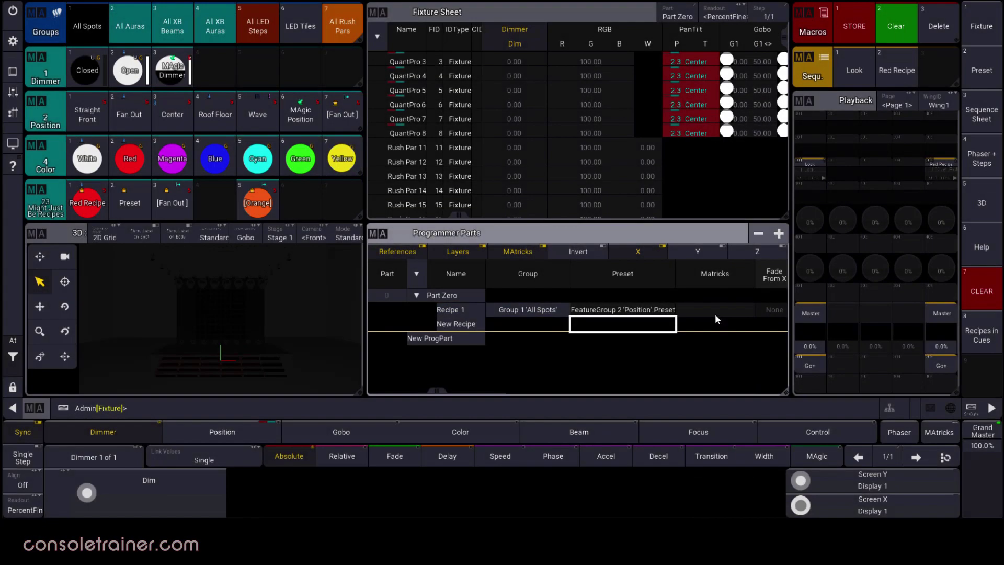
{"action": "left_click", "coordinate": [709, 309]}
{"action": "left_click", "coordinate": [709, 306]}
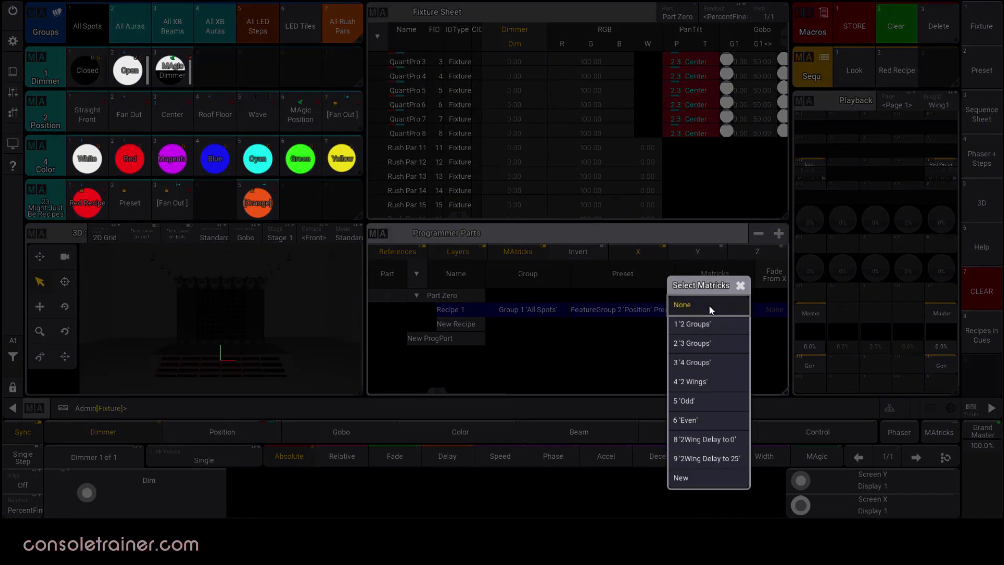
{"action": "left_click", "coordinate": [720, 458]}
Apply the Open dimmer preset to All Spots and set the dimmer of All Rush Pars to 50 percent.
{"action": "left_click", "coordinate": [81, 26]}
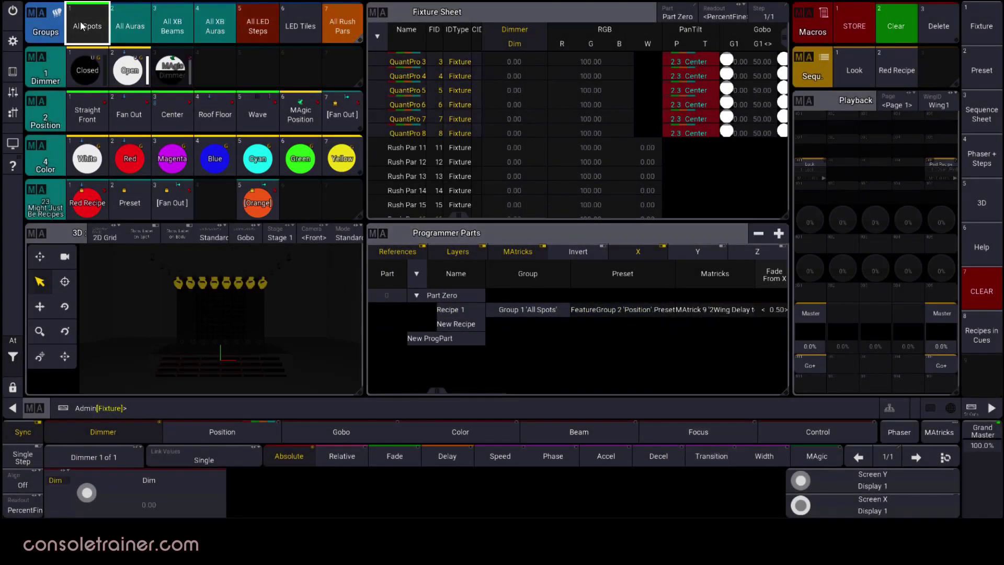
{"action": "left_click", "coordinate": [131, 70]}
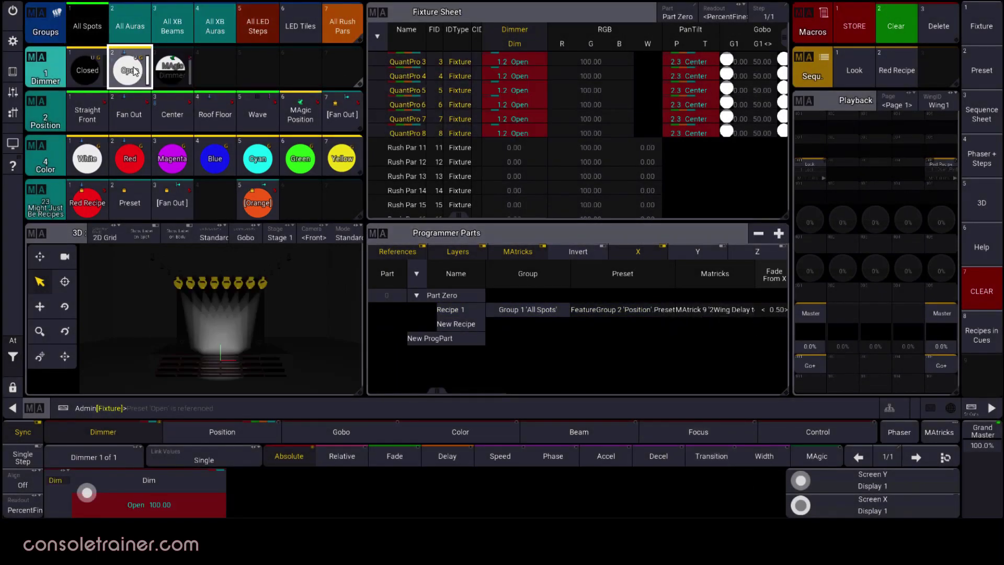
{"action": "left_click", "coordinate": [342, 25]}
{"action": "left_click", "coordinate": [178, 496]}
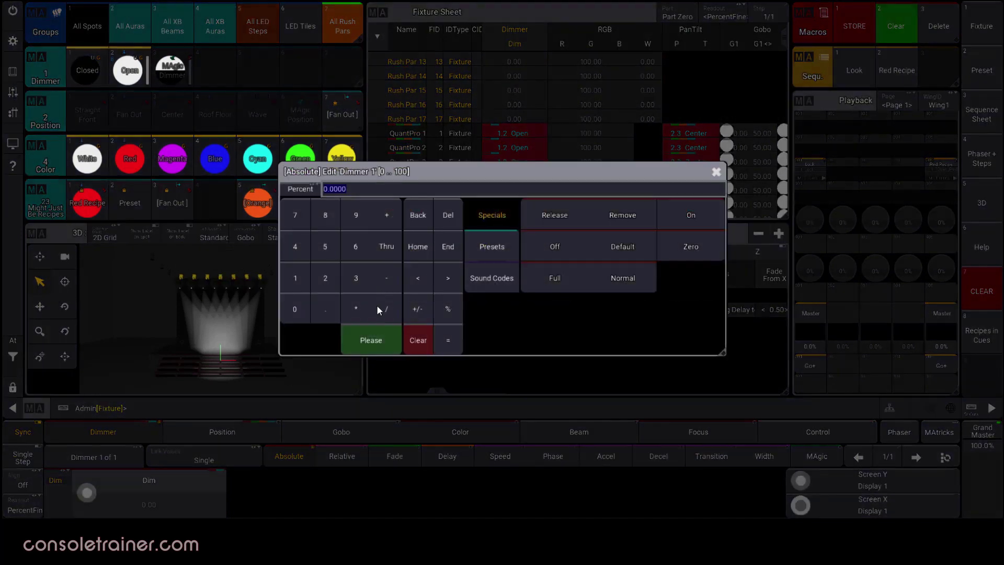
{"action": "left_click", "coordinate": [326, 244]}
{"action": "left_click", "coordinate": [294, 310]}
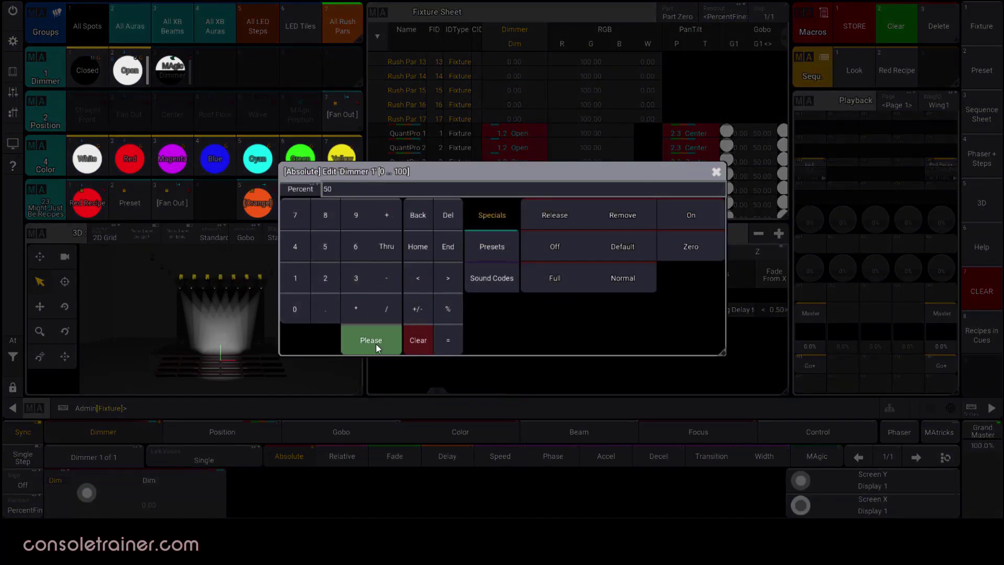
{"action": "left_click", "coordinate": [371, 340]}
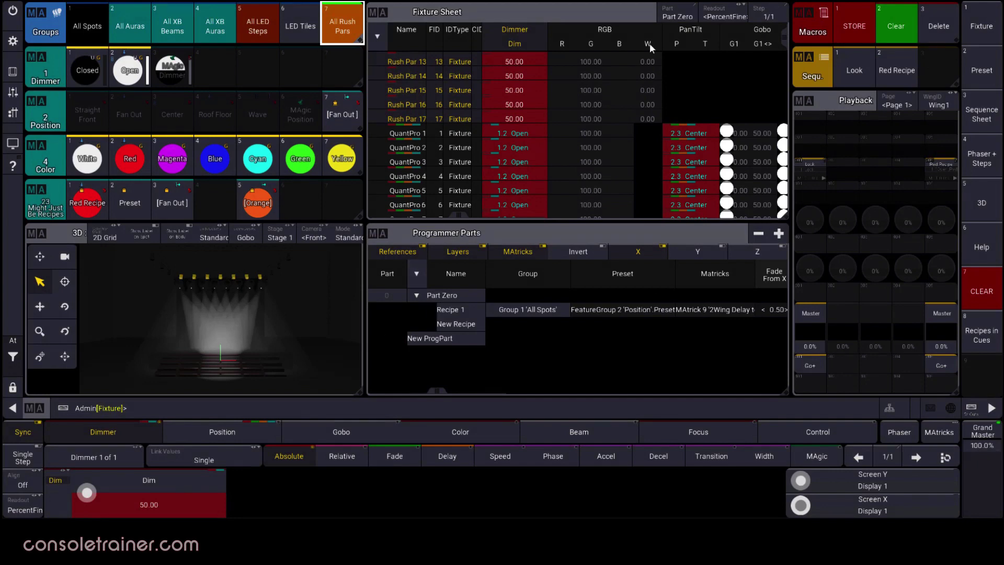
Store the programmer on the empty middle executor, and run the stored cue with the programmer cleared.
{"action": "left_click", "coordinate": [838, 29]}
{"action": "left_click", "coordinate": [888, 360]}
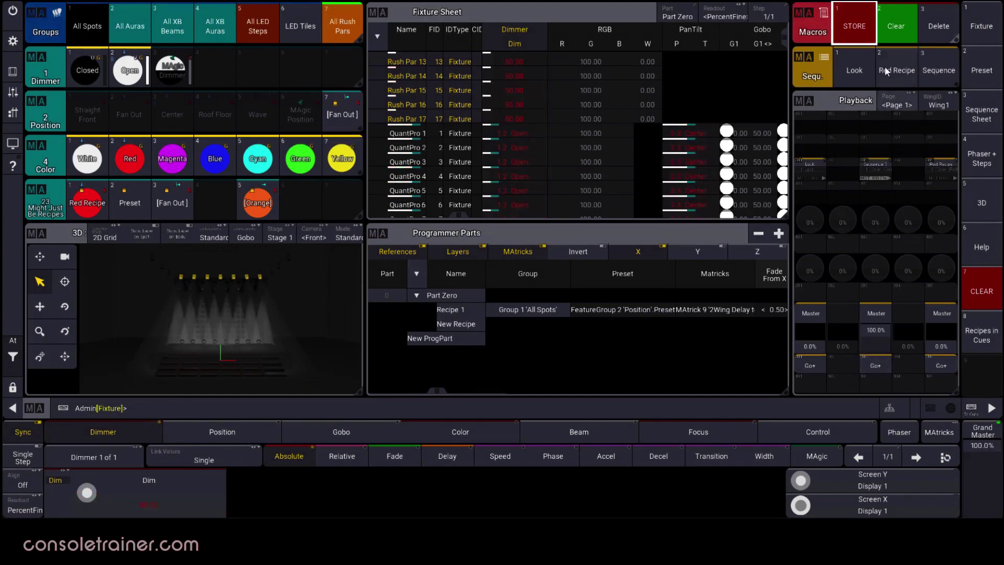
{"action": "left_click", "coordinate": [893, 30]}
{"action": "left_click", "coordinate": [882, 365]}
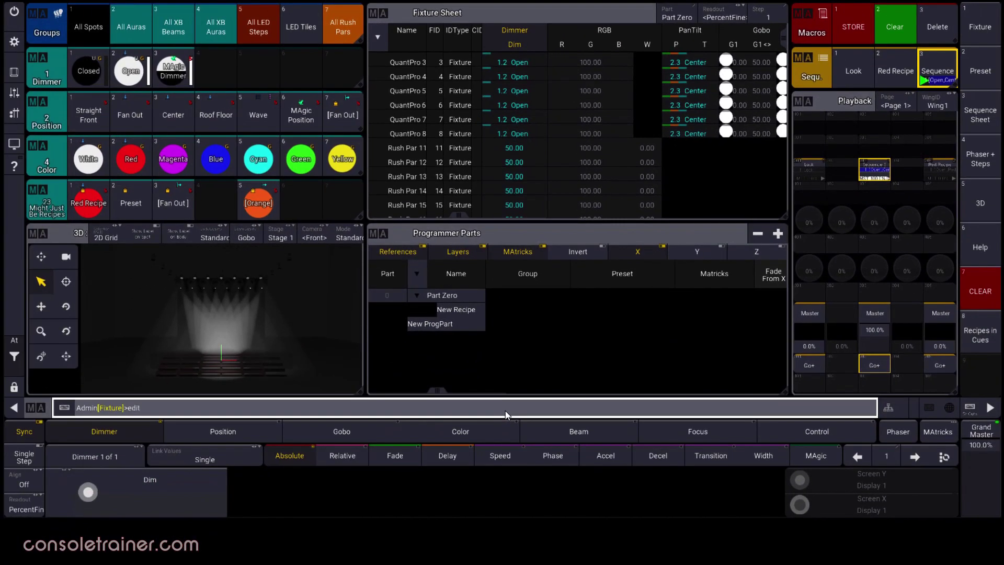
Edit the running cue to inspect its recipe in the programmer, then clear the programmer.
{"action": "key", "text": "Return"}
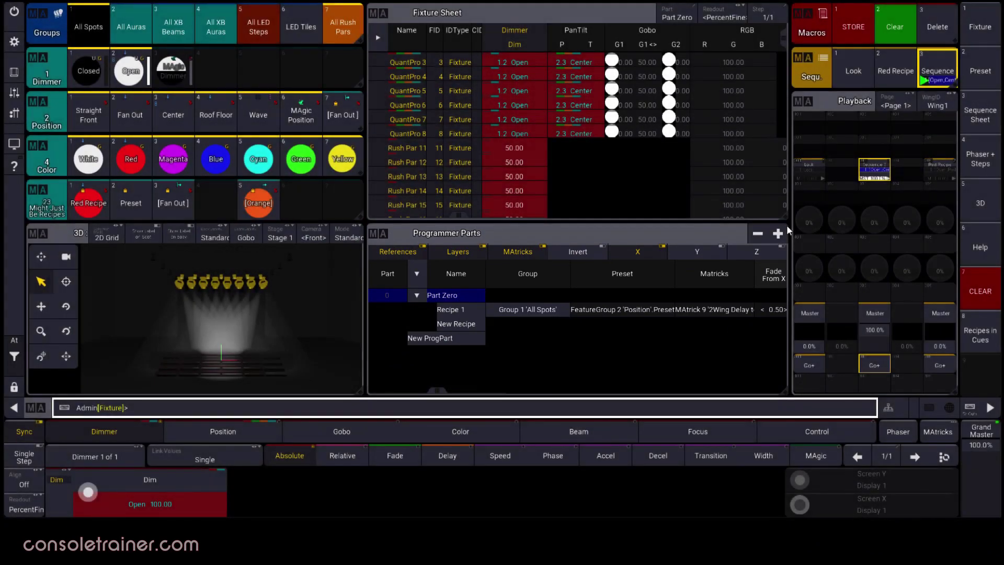
{"action": "left_click", "coordinate": [896, 15]}
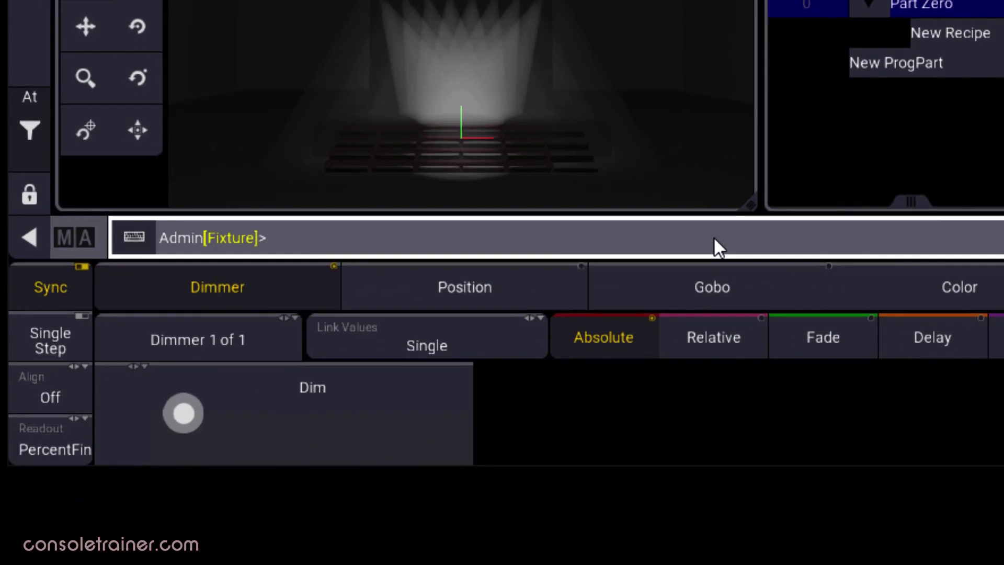
Examine the recipe stored in cue 1 part 0 with the command editoption cue 1 part 0, then close the editor.
{"action": "type", "text": "edito"}
{"action": "type", "text": "ption cue 1 part "}
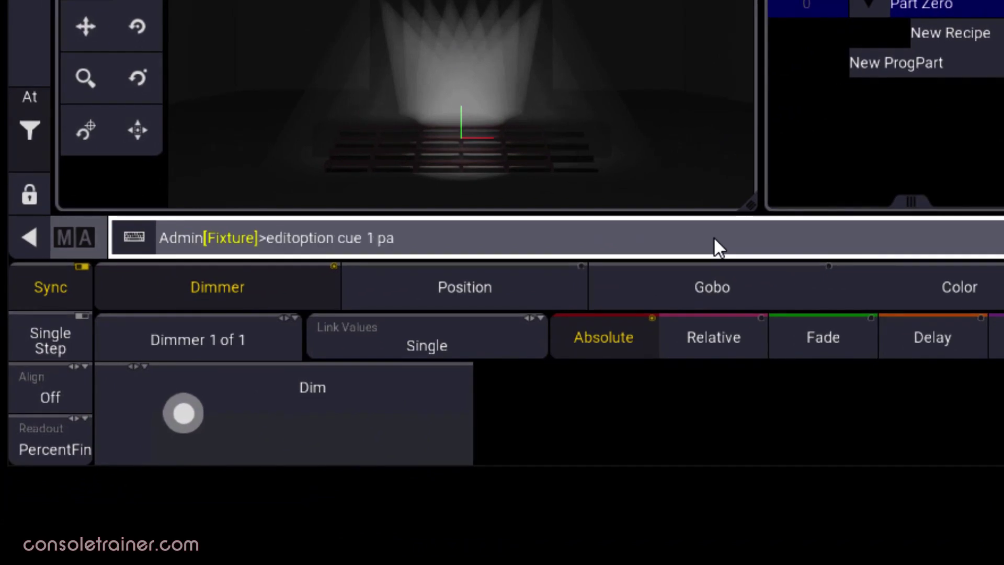
{"action": "type", "text": "0"}
{"action": "key", "text": "Return"}
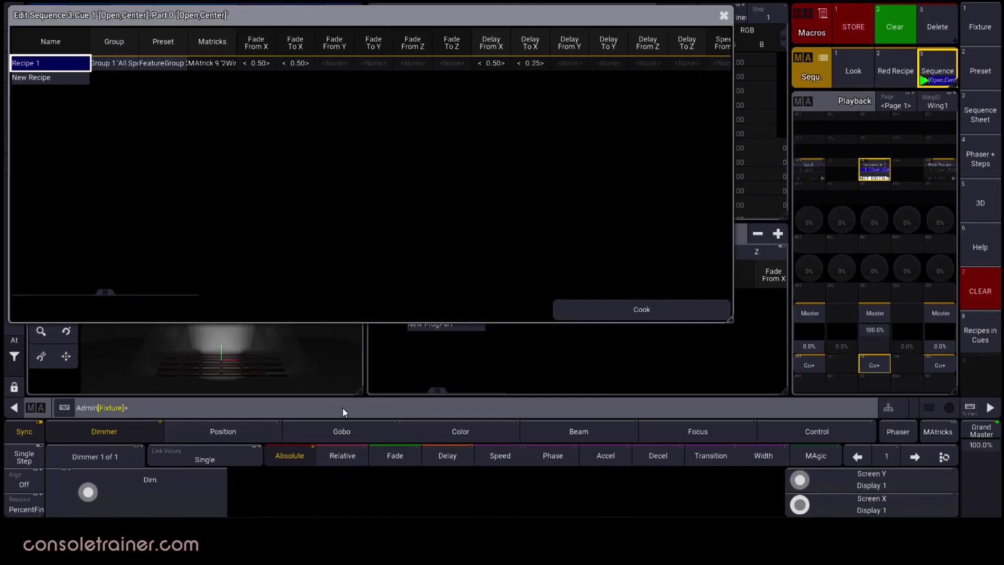
{"action": "left_click", "coordinate": [723, 16]}
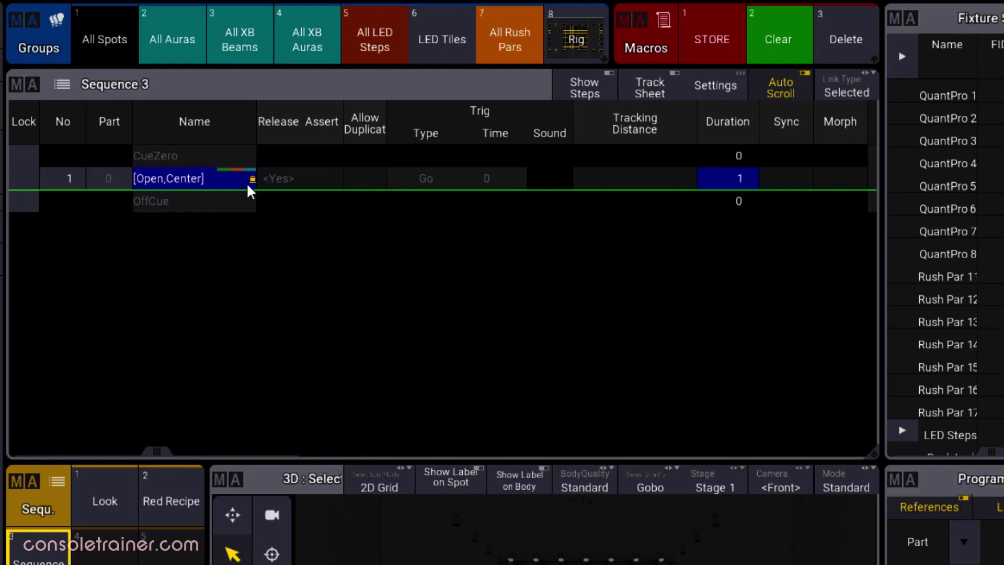
Enable Show Recipes in the mask settings of the sequence sheet.
{"action": "left_click", "coordinate": [17, 83]}
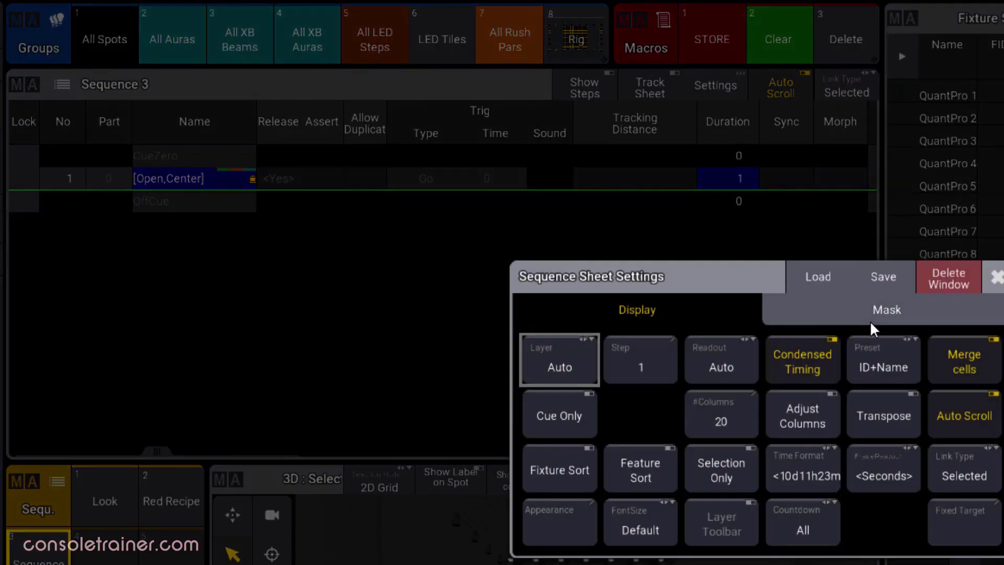
{"action": "left_click", "coordinate": [871, 323]}
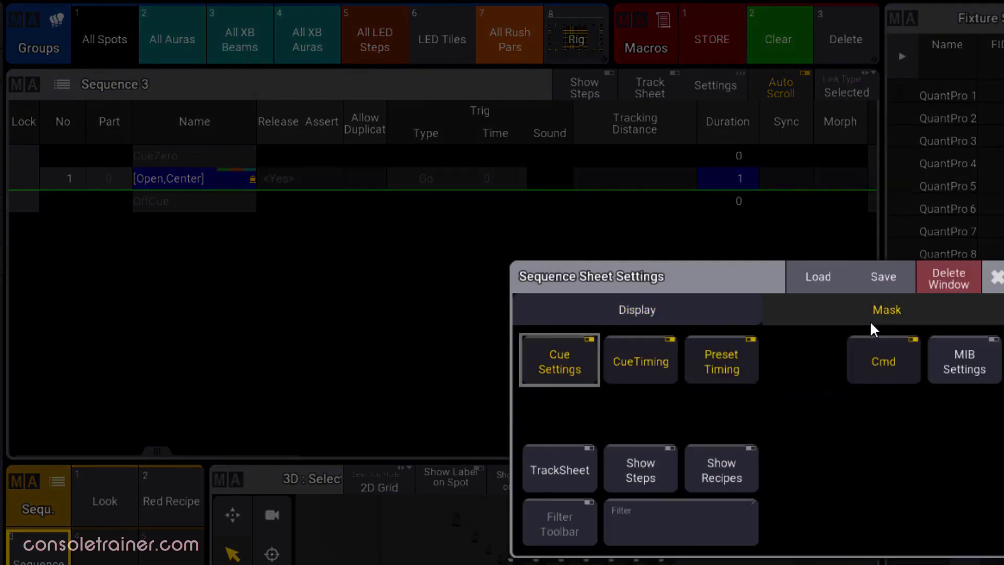
{"action": "left_click", "coordinate": [731, 468]}
{"action": "left_click", "coordinate": [996, 276]}
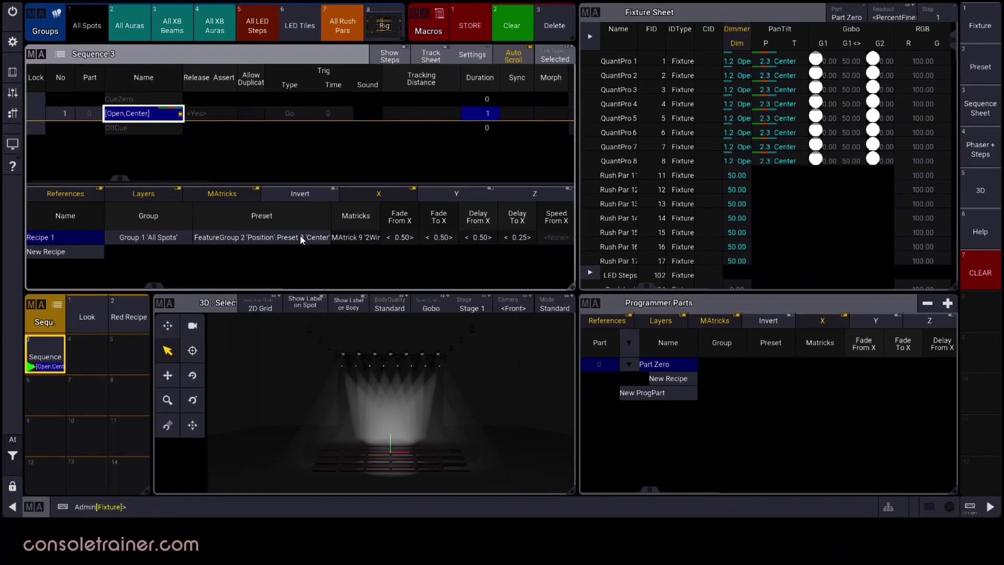
Set the preset of Recipe 1 in cue 1 to Position preset 2 Fan Out.
{"action": "left_click", "coordinate": [446, 374]}
{"action": "left_click", "coordinate": [302, 240]}
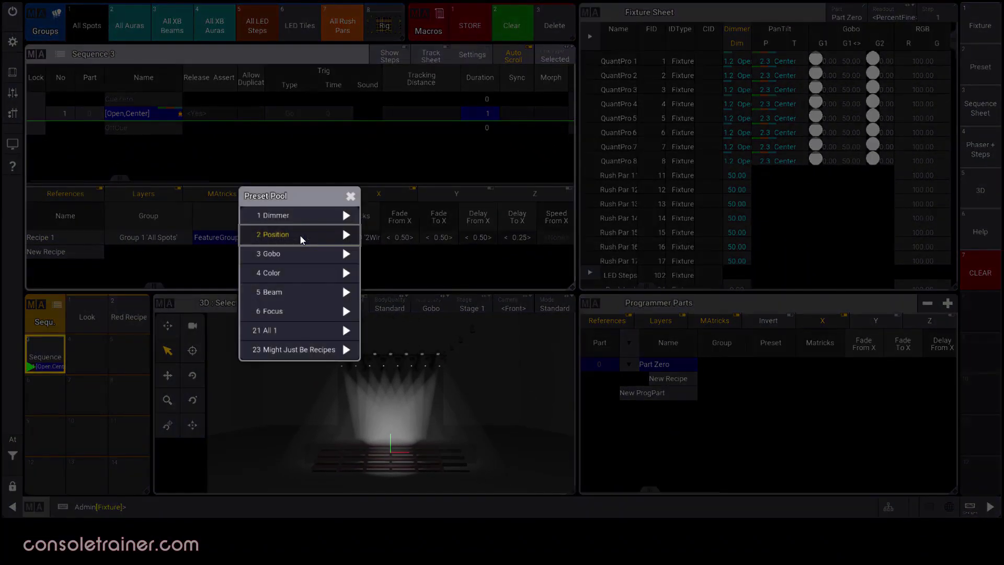
{"action": "left_click", "coordinate": [299, 234]}
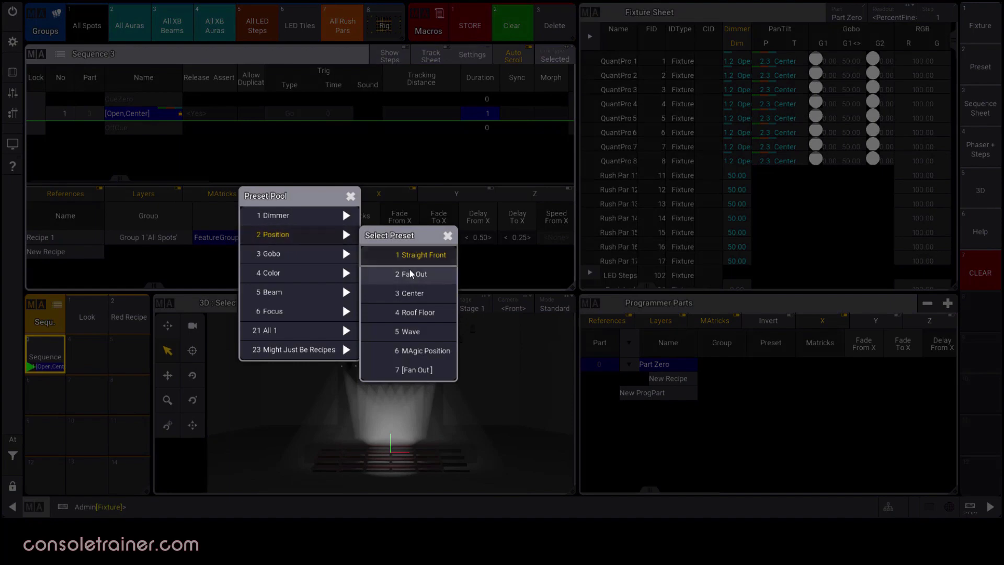
{"action": "left_click", "coordinate": [410, 272]}
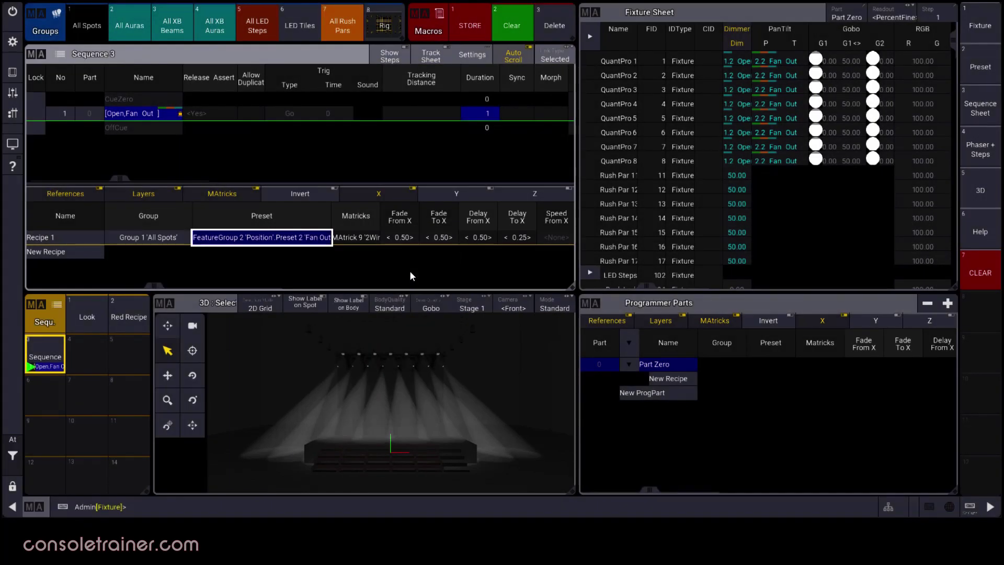
Switch the preset of Recipe 1 in cue 1 to Color preset 4 Blue.
{"action": "left_click", "coordinate": [298, 239]}
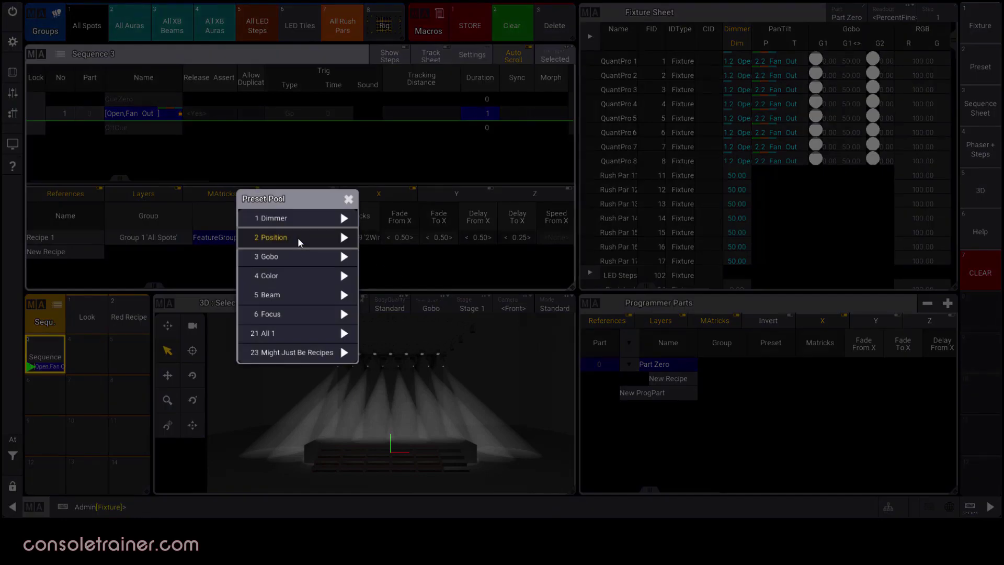
{"action": "left_click", "coordinate": [311, 276]}
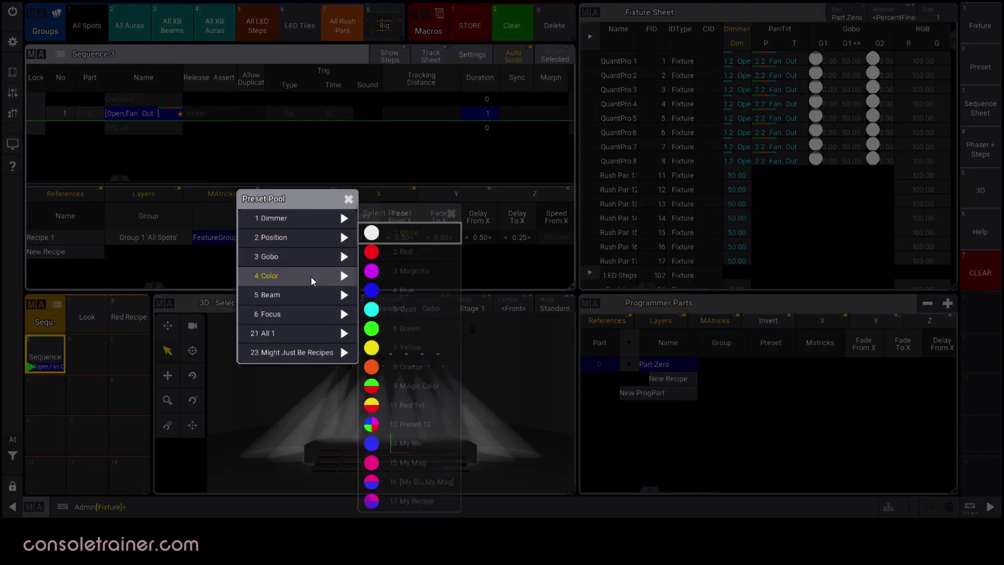
{"action": "left_click", "coordinate": [401, 290]}
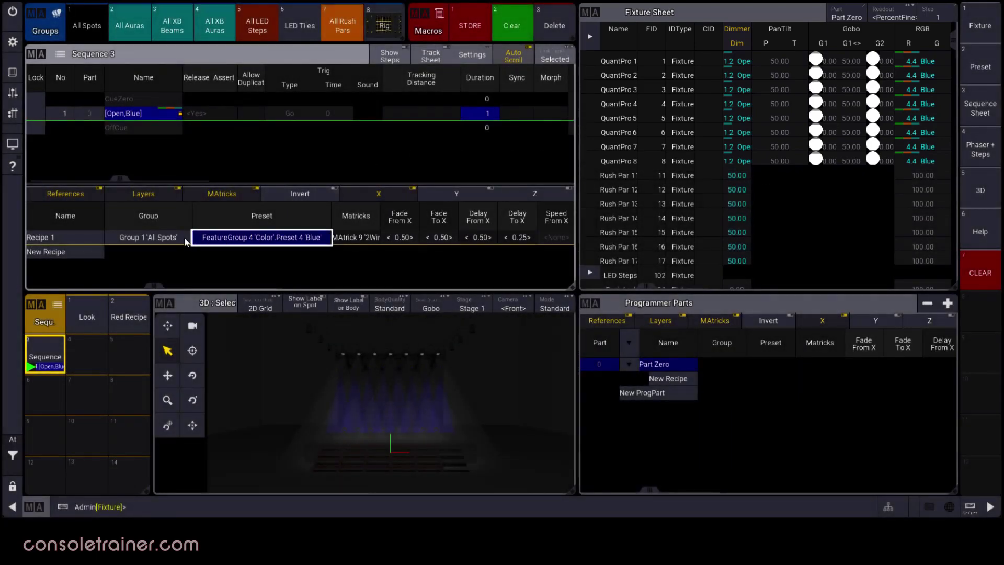
Assign Dimmer preset 1 Closed to Recipe 1 in cue 1.
{"action": "left_click", "coordinate": [221, 239]}
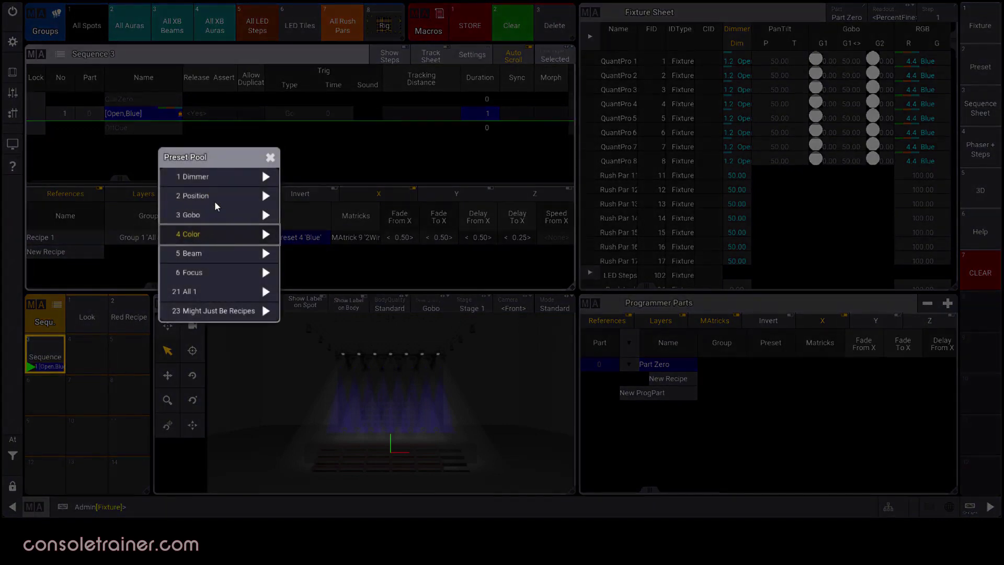
{"action": "left_click", "coordinate": [209, 177]}
{"action": "left_click", "coordinate": [350, 196]}
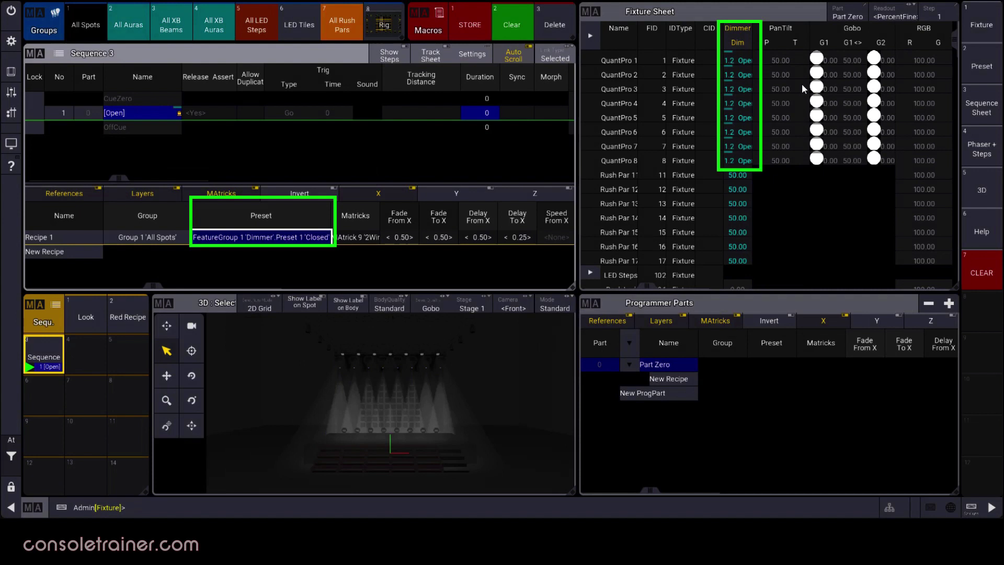
Widen the Dimmer column of the fixture sheet and cook cue 1 with the command cook cue 1 in Overwrite mode.
{"action": "left_click_drag", "start_coordinate": [751, 43], "coordinate": [822, 51]}
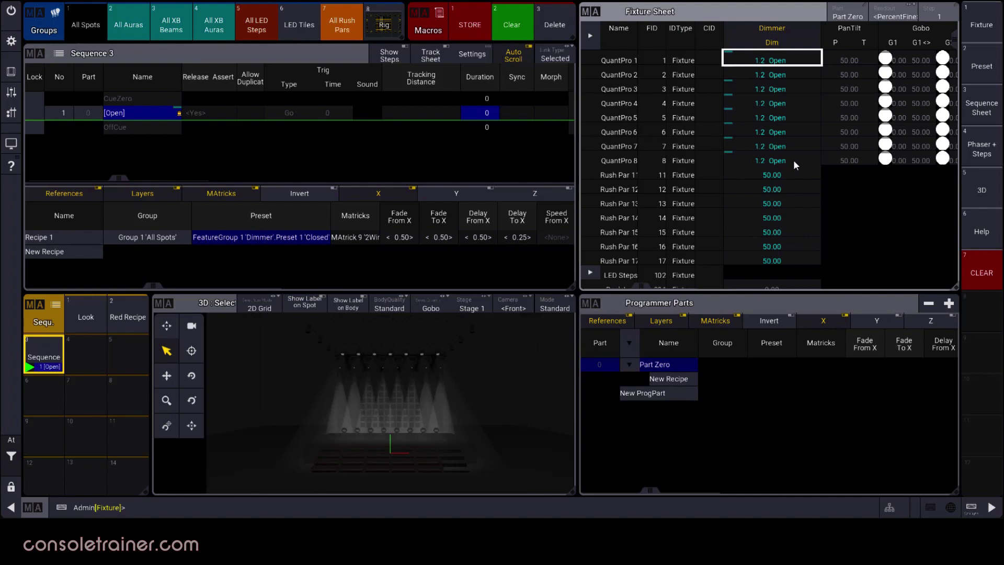
{"action": "left_click", "coordinate": [196, 507]}
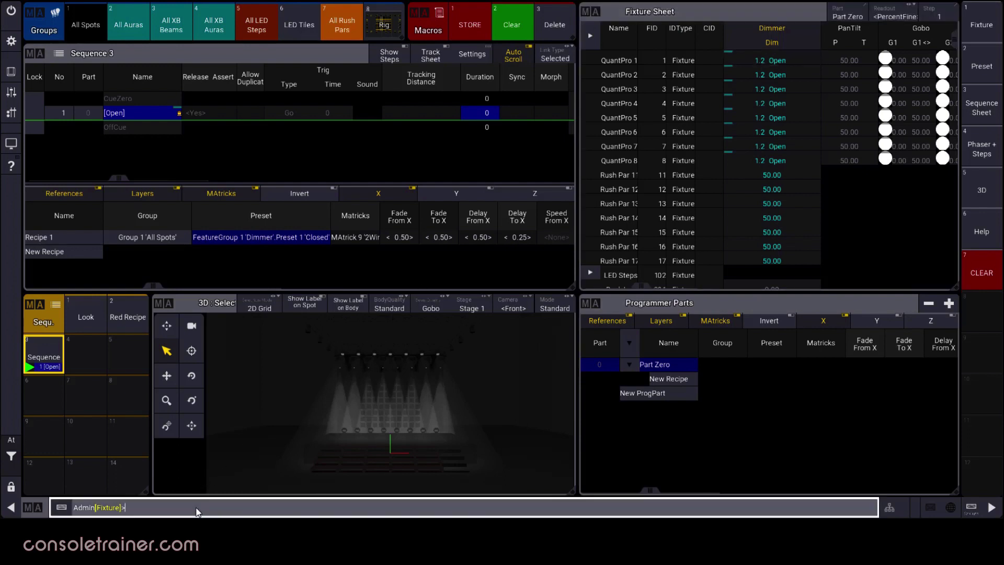
{"action": "type", "text": "cook cue 1"}
{"action": "key", "text": "Return"}
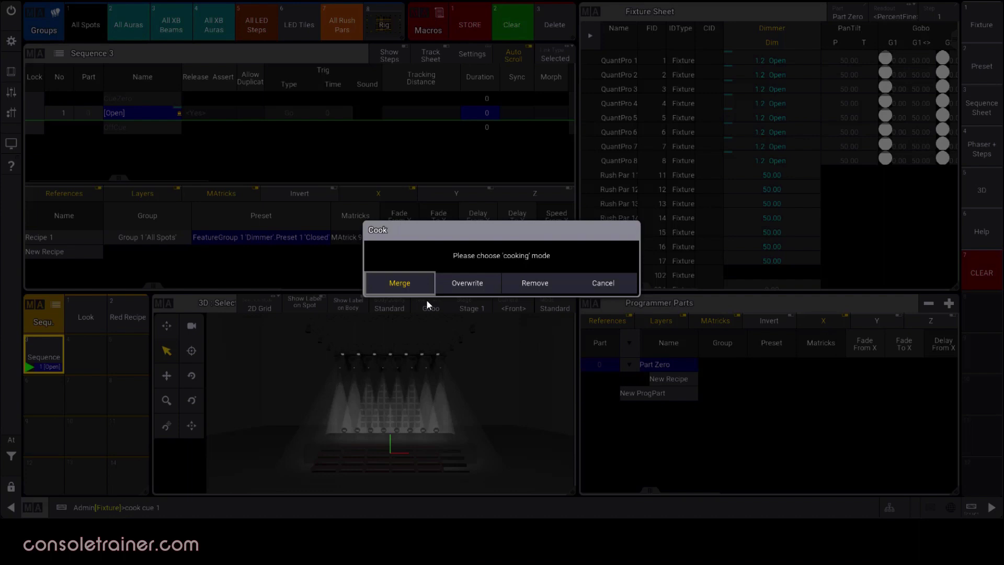
{"action": "left_click", "coordinate": [491, 279]}
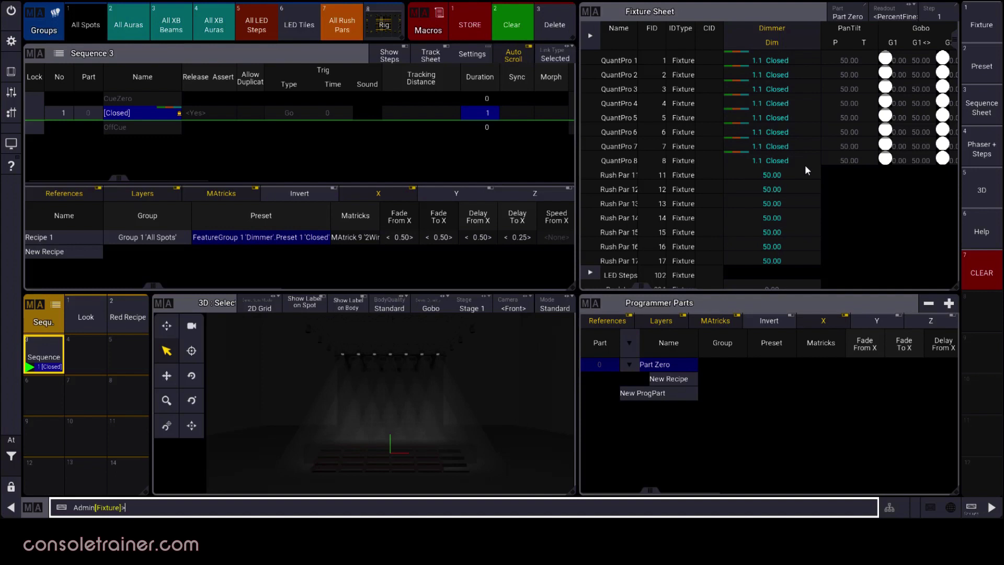
Load cue 1 for editing with the command edit 1, and set its recipe's preset to Dimmer 2 Open in the programmer.
{"action": "left_click", "coordinate": [265, 242]}
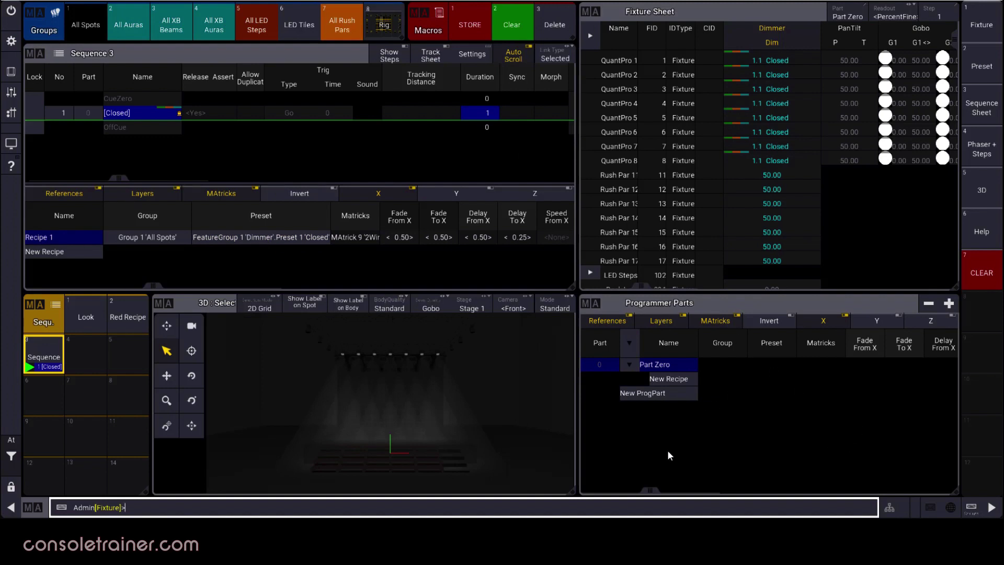
{"action": "left_click", "coordinate": [700, 507]}
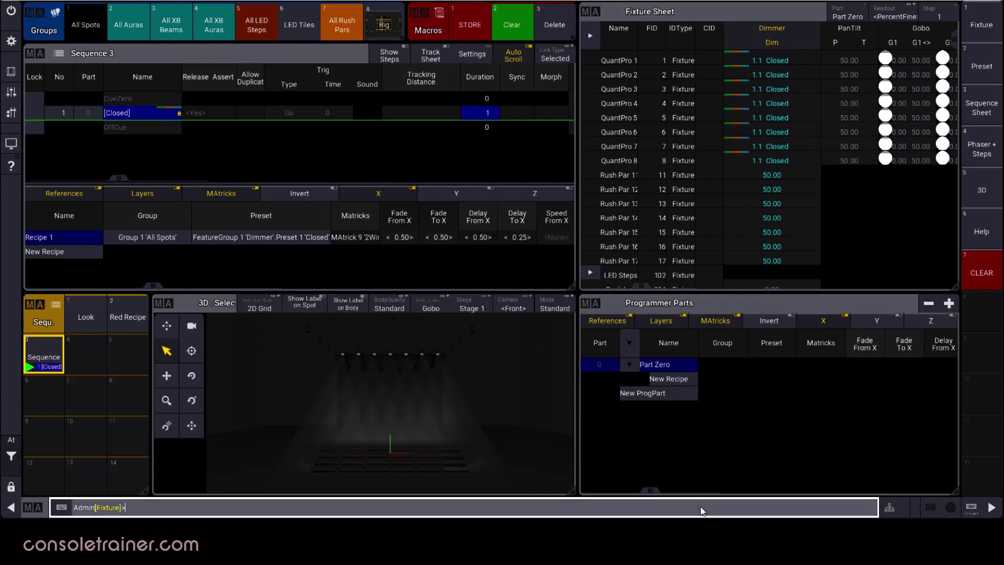
{"action": "type", "text": "edit 1"}
{"action": "key", "text": "Return"}
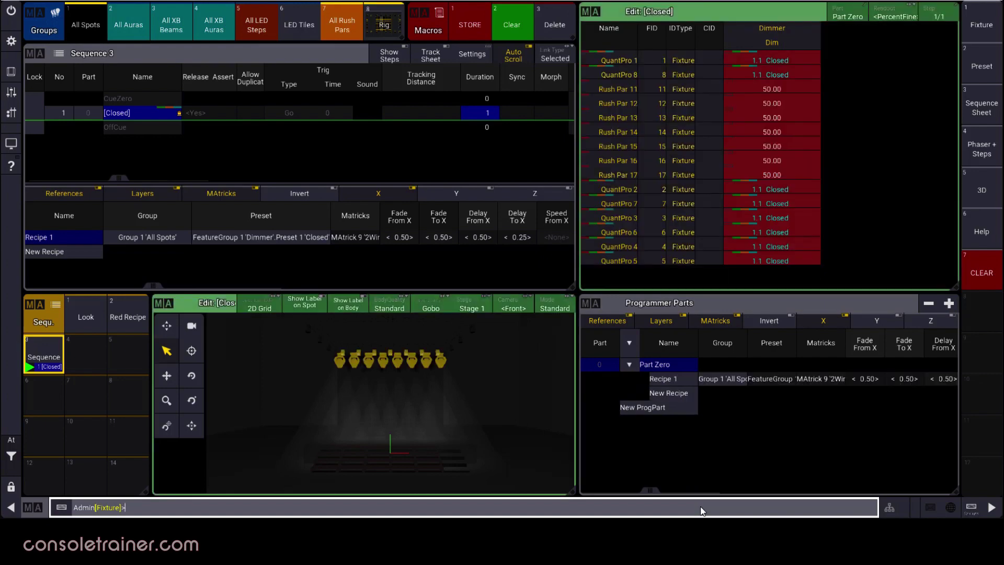
{"action": "left_click", "coordinate": [786, 378]}
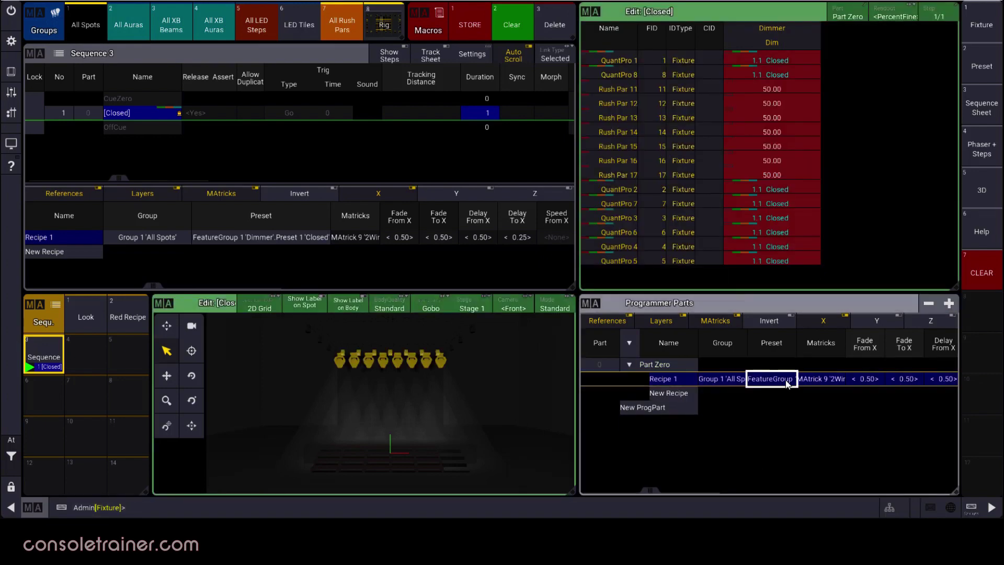
{"action": "left_click", "coordinate": [786, 378]}
{"action": "left_click", "coordinate": [783, 370]}
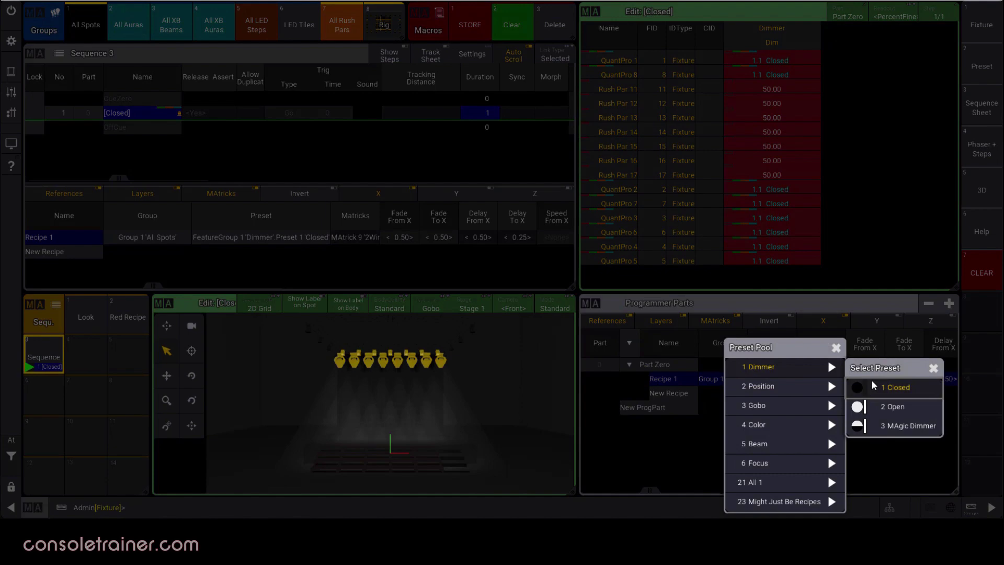
{"action": "left_click", "coordinate": [893, 406]}
Save the edited cue with the update command and clear the programmer.
{"action": "left_click", "coordinate": [565, 503]}
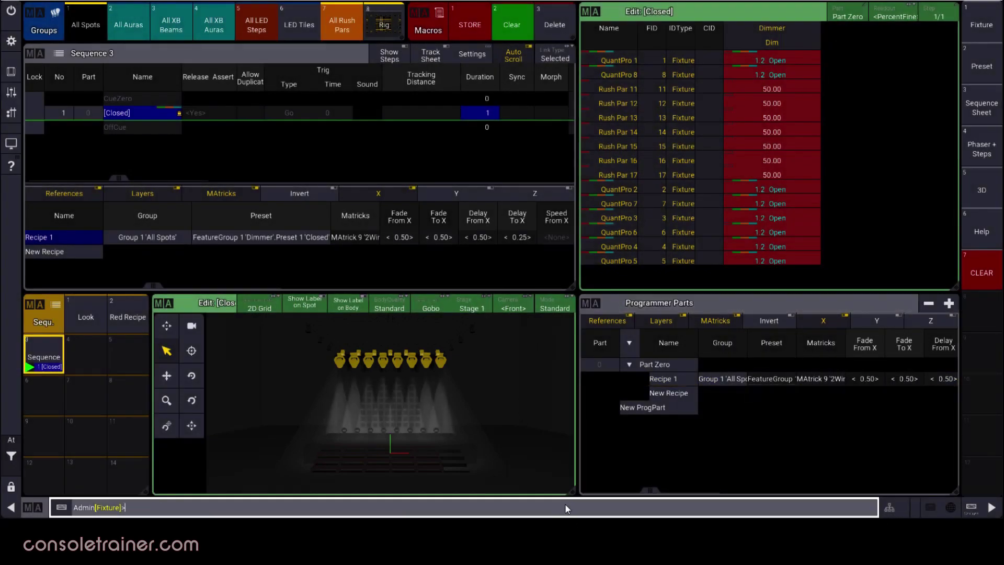
{"action": "type", "text": "update"}
{"action": "key", "text": "Return"}
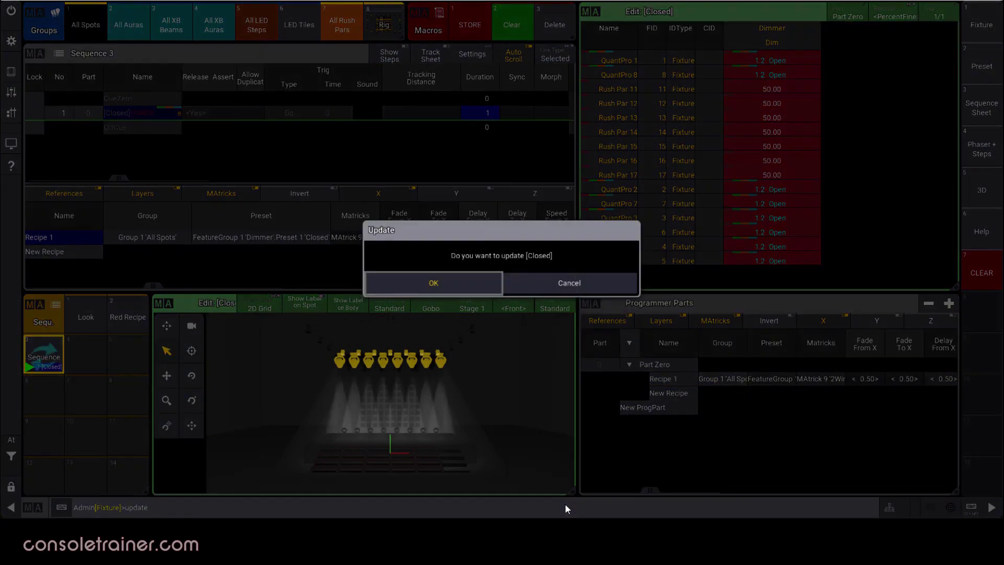
{"action": "left_click", "coordinate": [447, 275]}
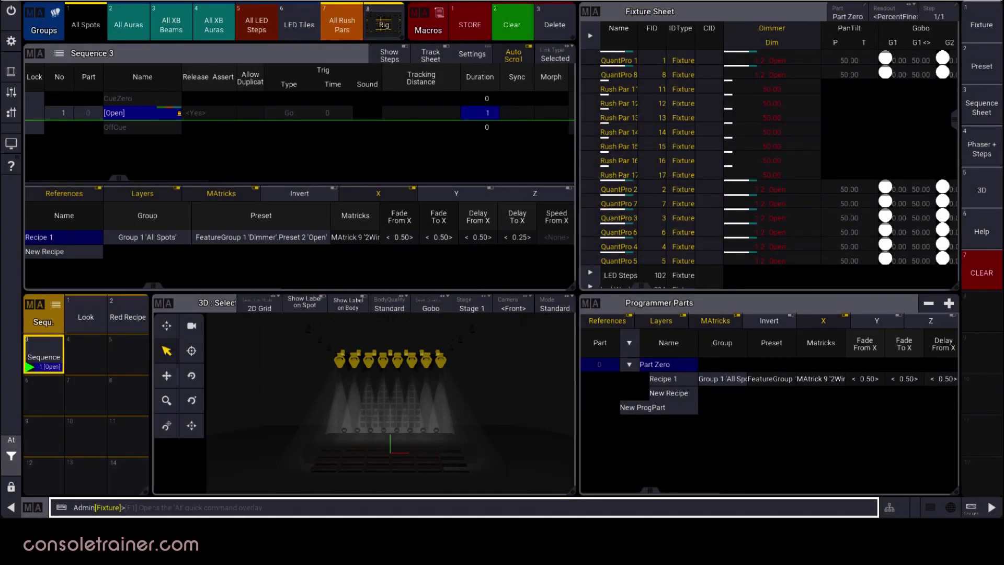
{"action": "left_click", "coordinate": [500, 20]}
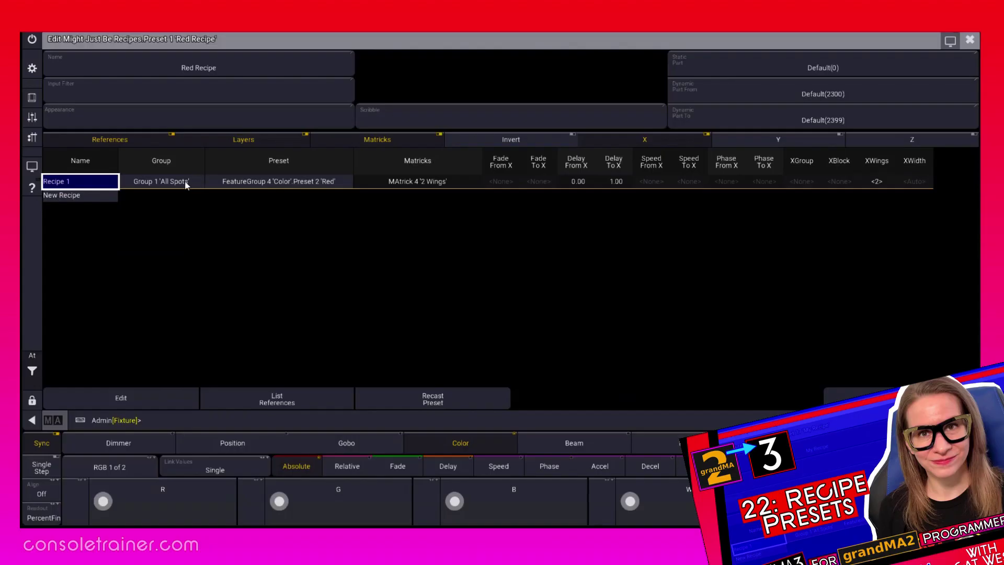
Change the group of Recipe 1 in the Red Recipe preset to All XB Beams and close the preset editor.
{"action": "left_click", "coordinate": [186, 183]}
{"action": "left_click", "coordinate": [186, 183]}
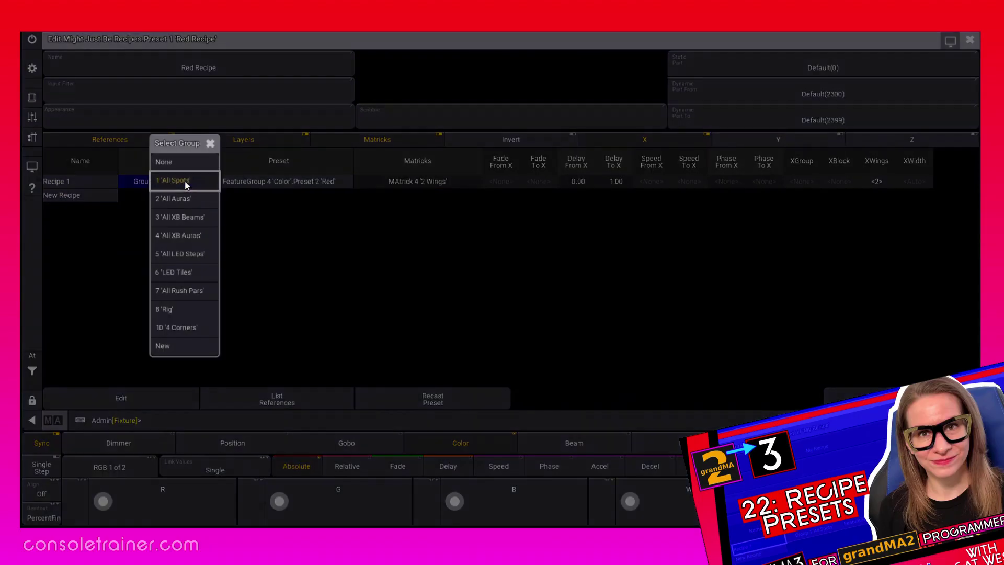
{"action": "left_click", "coordinate": [206, 220]}
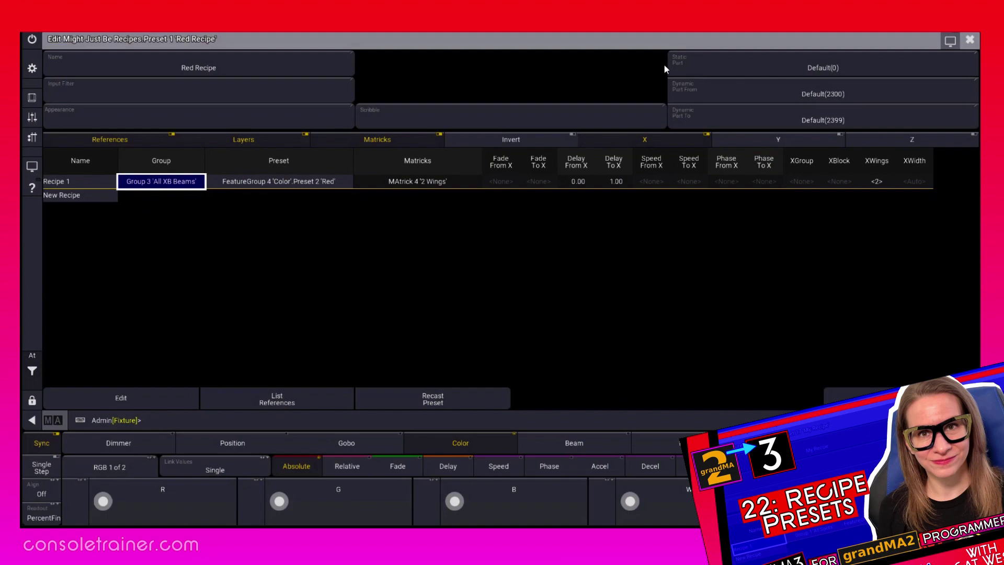
{"action": "left_click", "coordinate": [969, 40]}
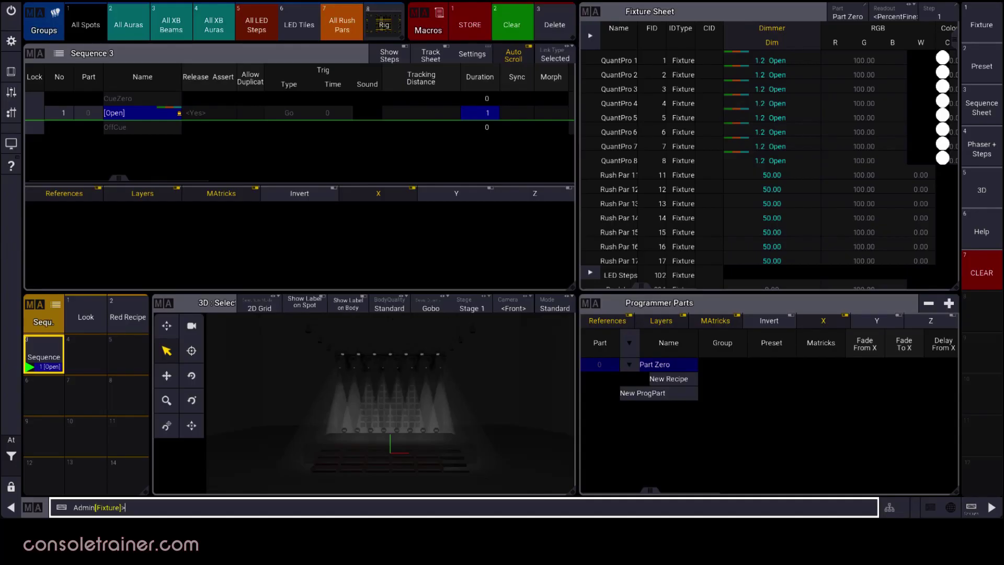
Store the empty programmer into Sequence 3 as a second cue.
{"action": "left_click", "coordinate": [469, 24]}
{"action": "left_click", "coordinate": [44, 349]}
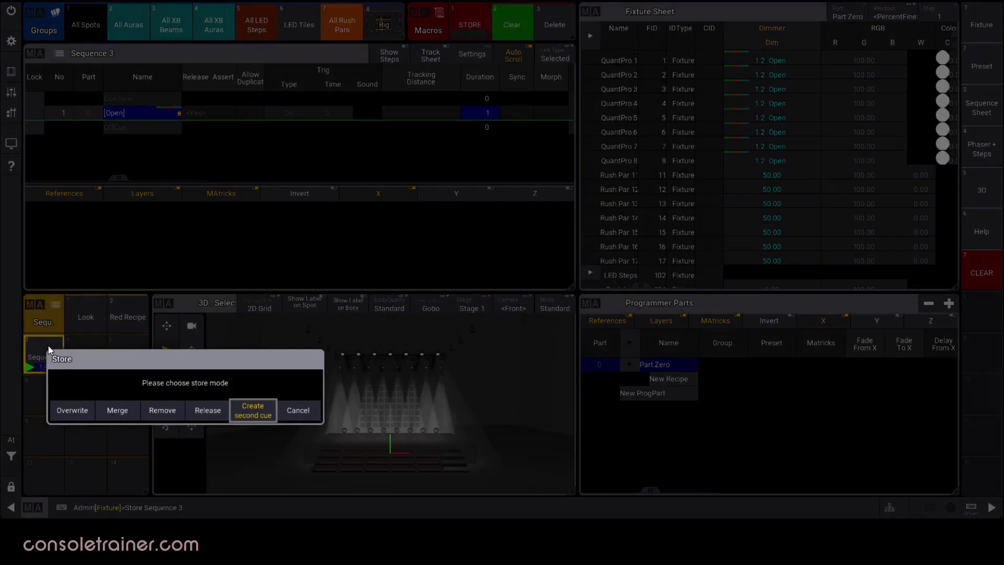
{"action": "left_click", "coordinate": [253, 410]}
Add a recipe to cue 2 with the group All Rush Pars and Color preset 5 Cyan.
{"action": "left_click", "coordinate": [142, 130]}
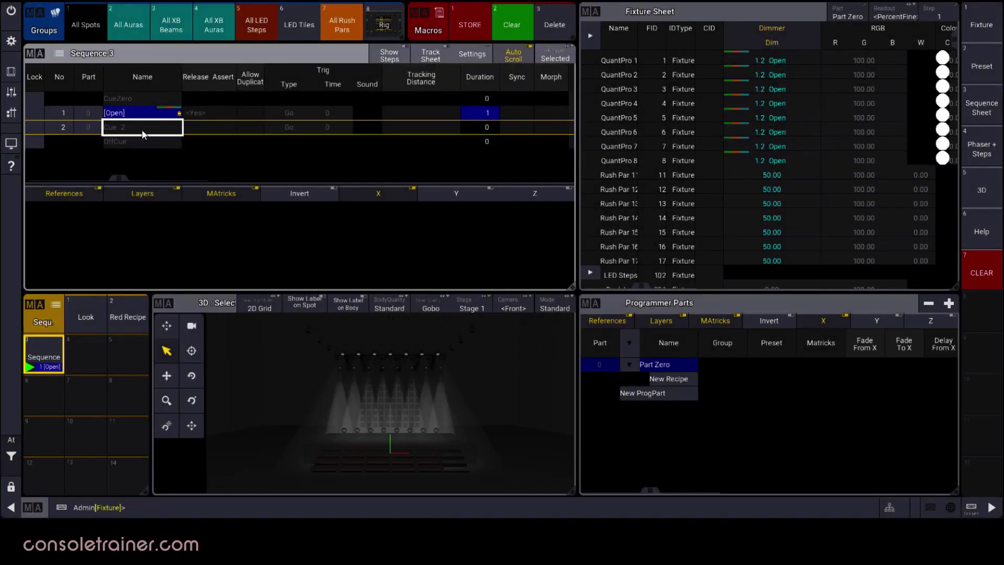
{"action": "left_click", "coordinate": [170, 236]}
{"action": "left_click", "coordinate": [170, 236]}
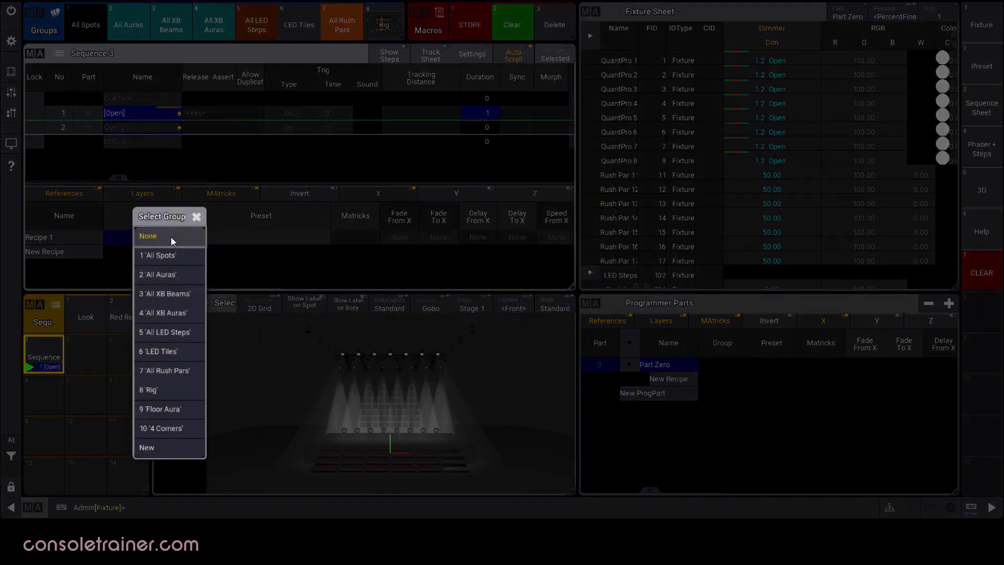
{"action": "left_click", "coordinate": [184, 369]}
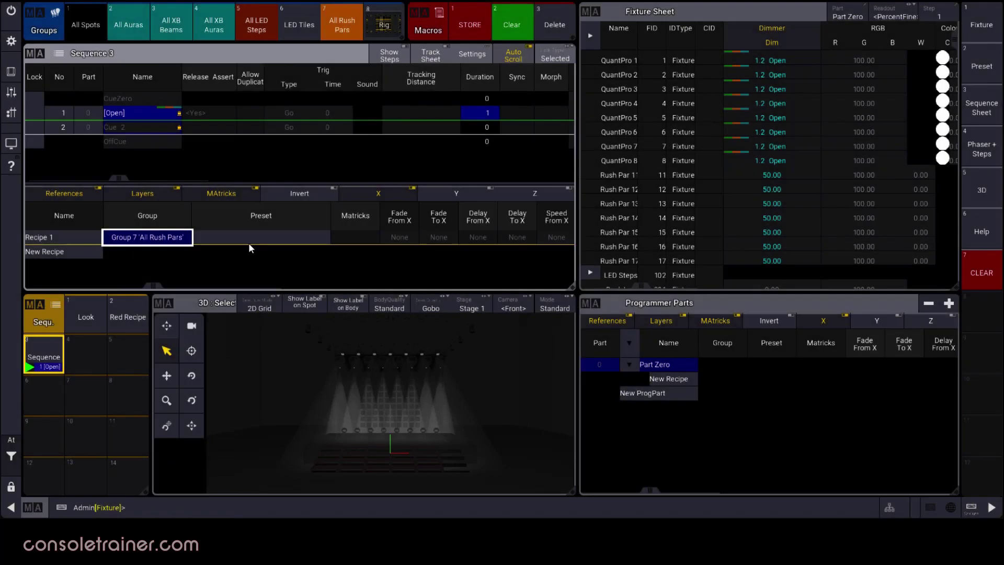
{"action": "left_click", "coordinate": [249, 240]}
{"action": "left_click", "coordinate": [250, 239]}
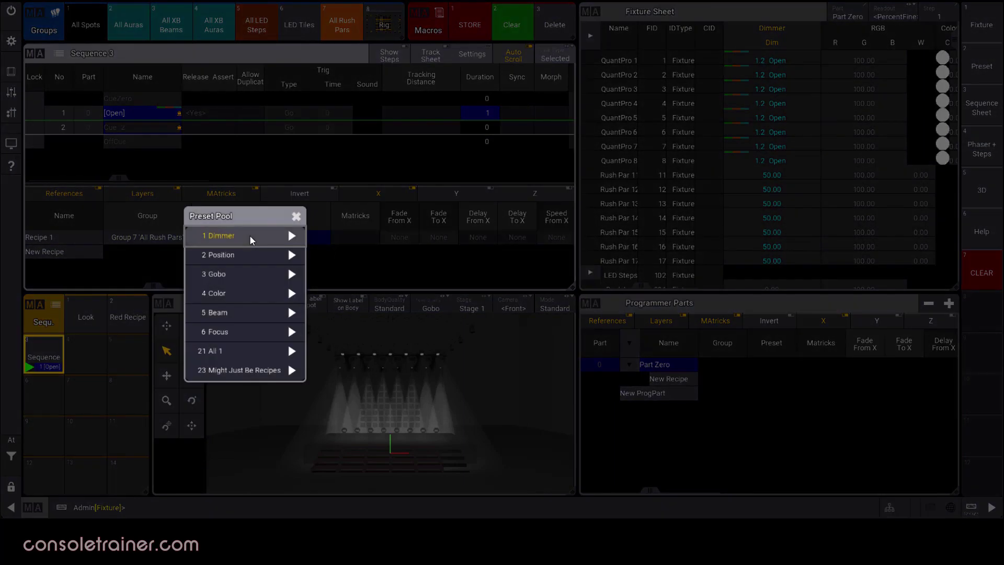
{"action": "left_click", "coordinate": [260, 293]}
{"action": "left_click", "coordinate": [353, 290]}
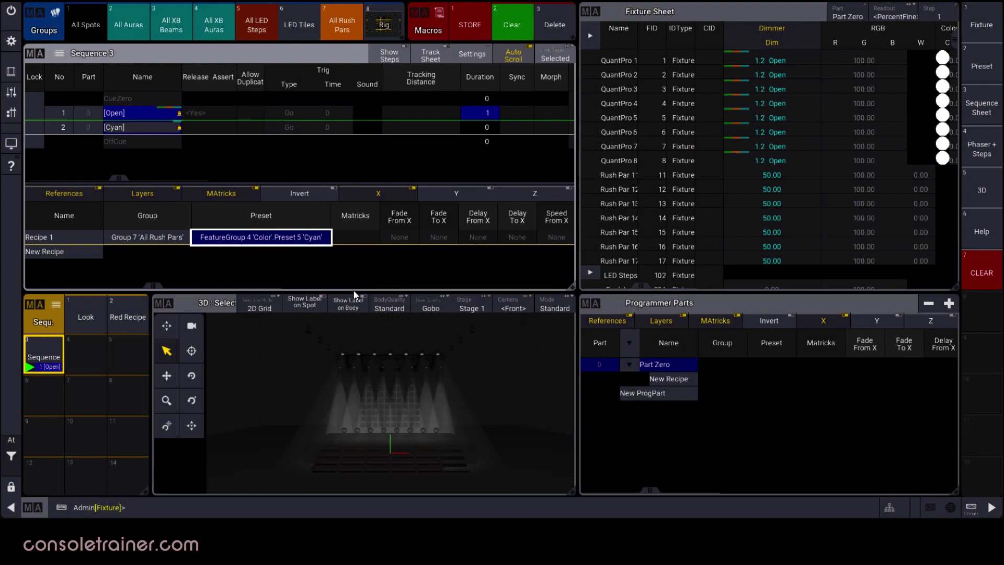
Run the next cue of Sequence 3 with the go command.
{"action": "left_click", "coordinate": [199, 503]}
{"action": "type", "text": "go"}
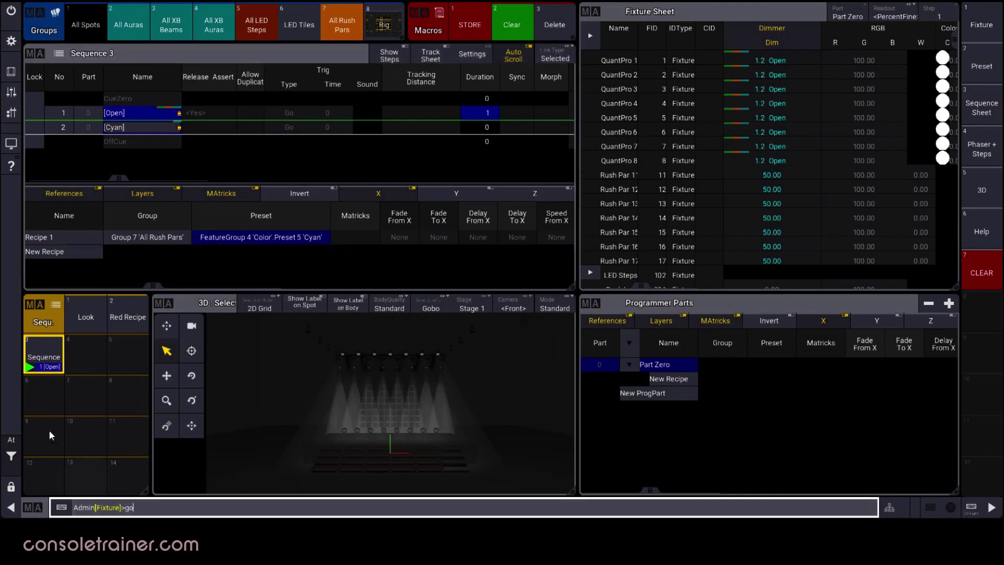
{"action": "left_click", "coordinate": [41, 341]}
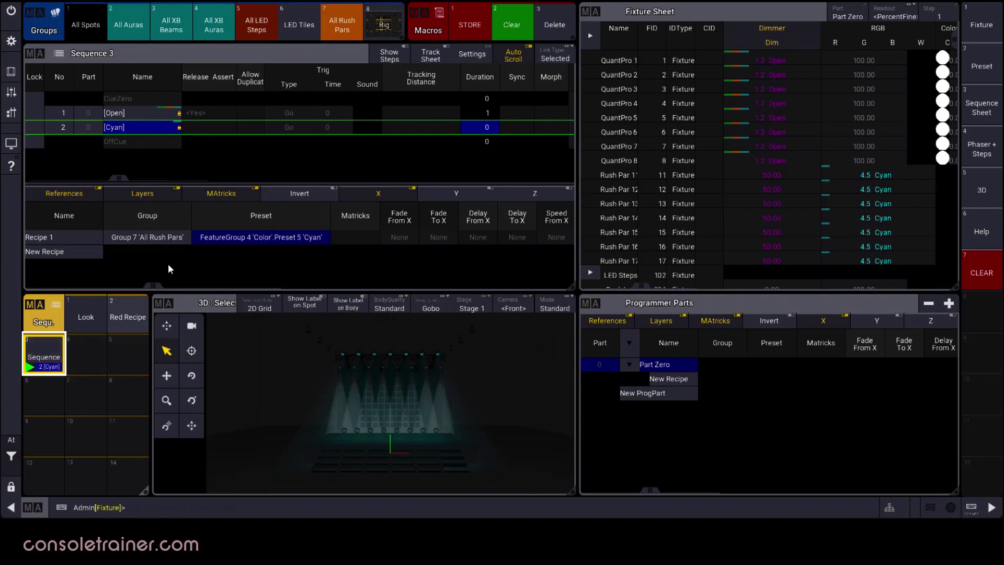
Change the group of Recipe 1 in cue 2 to All Spots.
{"action": "left_click", "coordinate": [167, 235]}
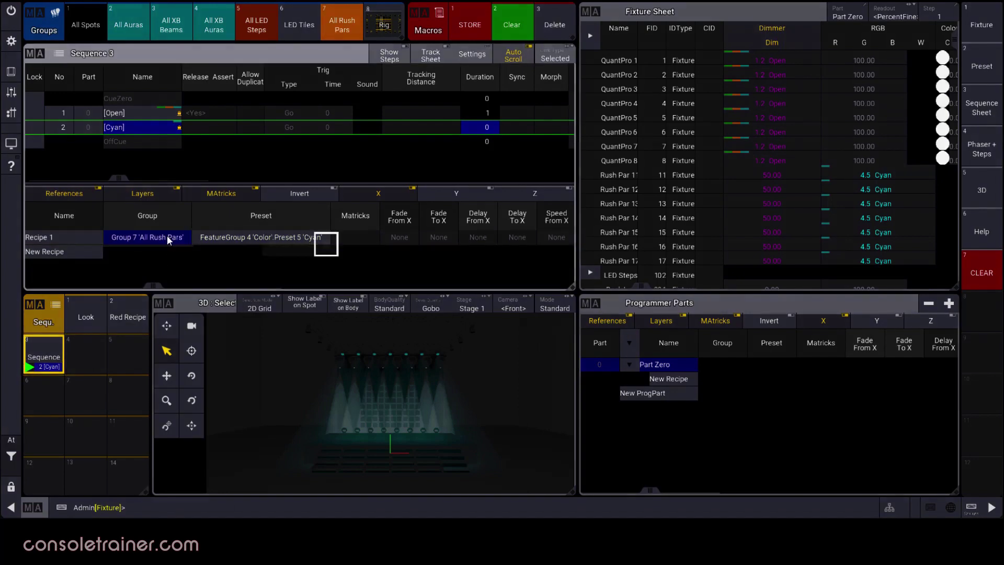
{"action": "left_click", "coordinate": [167, 236]}
{"action": "left_click", "coordinate": [174, 120]}
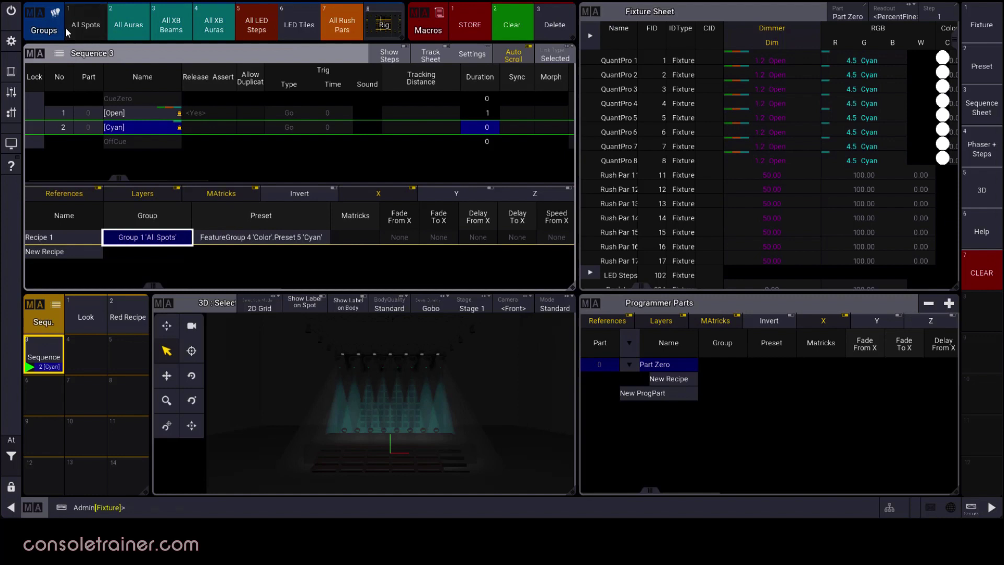
Remove the fixture QuantPro 1 from the All Spots group.
{"action": "left_click", "coordinate": [633, 65]}
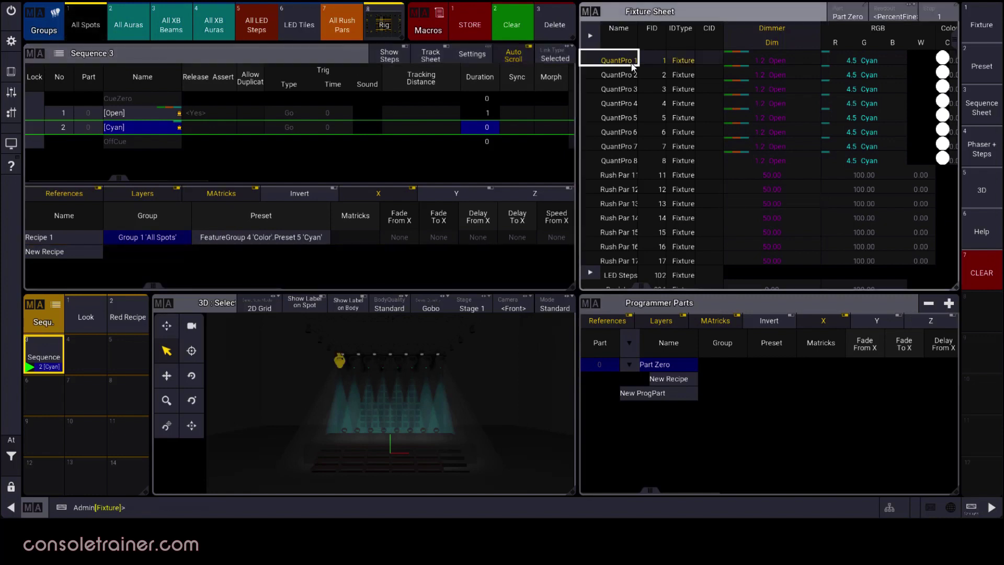
{"action": "left_click", "coordinate": [468, 26]}
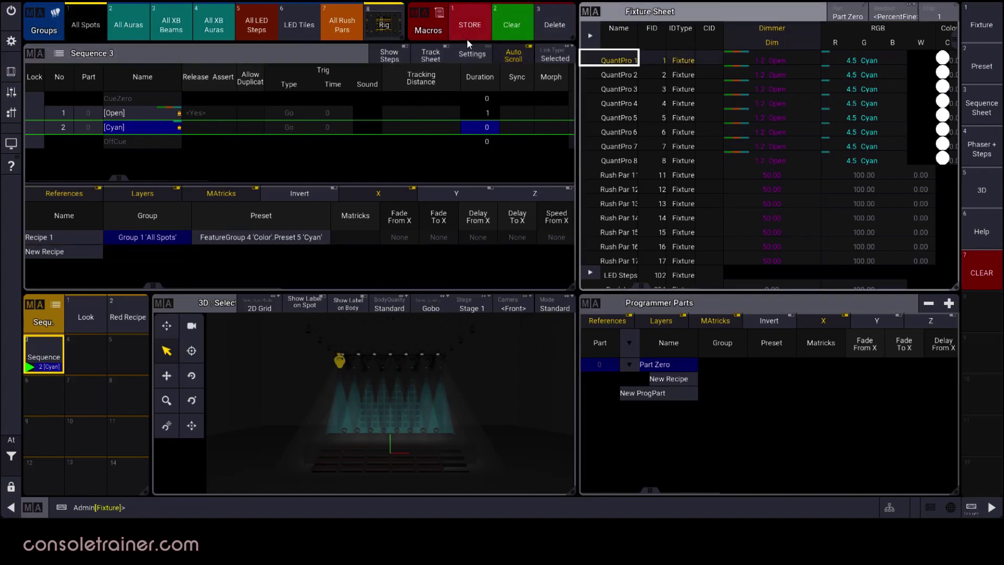
{"action": "left_click", "coordinate": [75, 30]}
{"action": "left_click", "coordinate": [260, 120]}
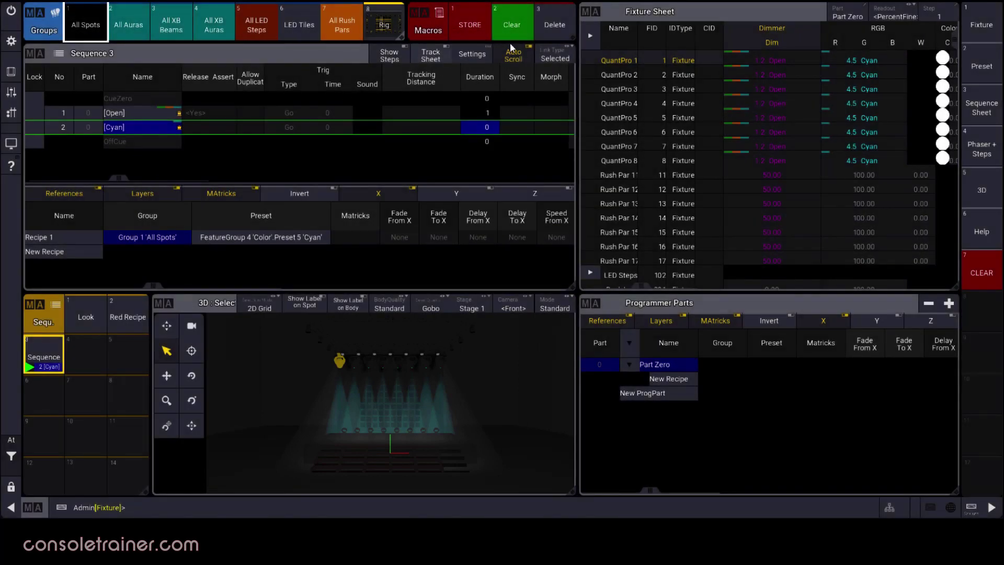
Clear the selection, recall the All Spots group to check its fixtures, and clear the selection again.
{"action": "left_click", "coordinate": [511, 25]}
{"action": "left_click", "coordinate": [83, 23]}
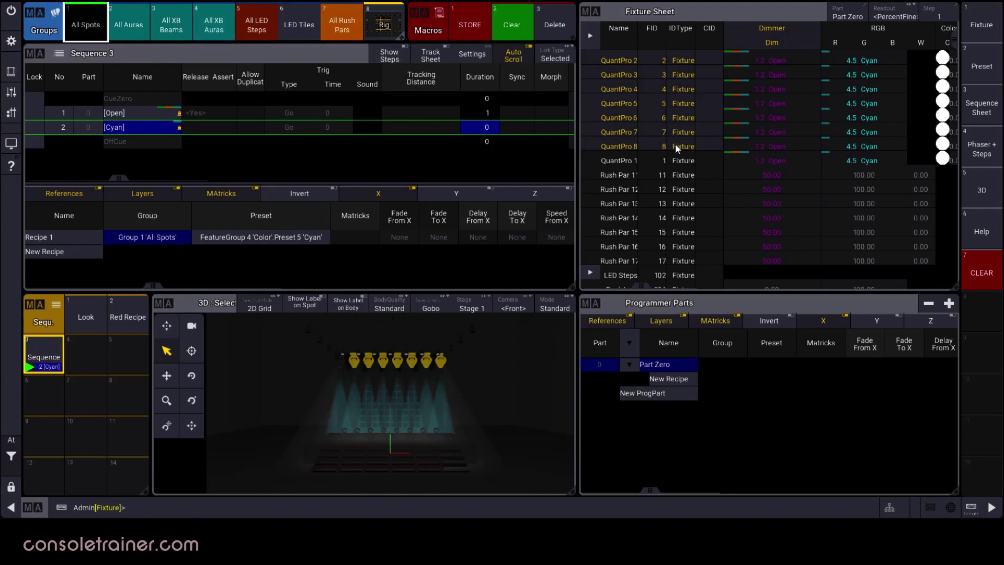
{"action": "left_click", "coordinate": [528, 34]}
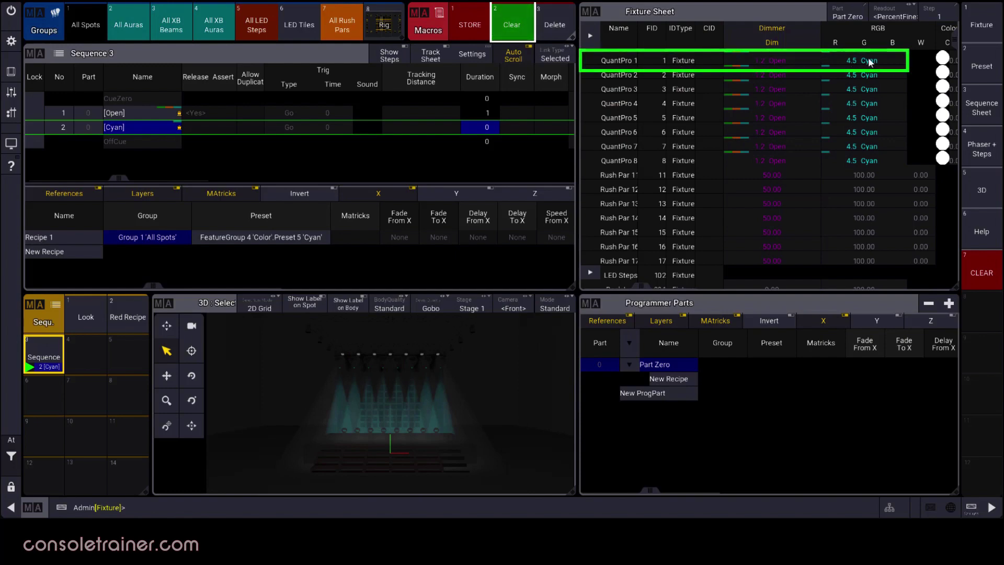
Cook cue 2 with the command "cook 2" in Merge mode.
{"action": "left_click", "coordinate": [482, 510]}
{"action": "type", "text": "cook 2"}
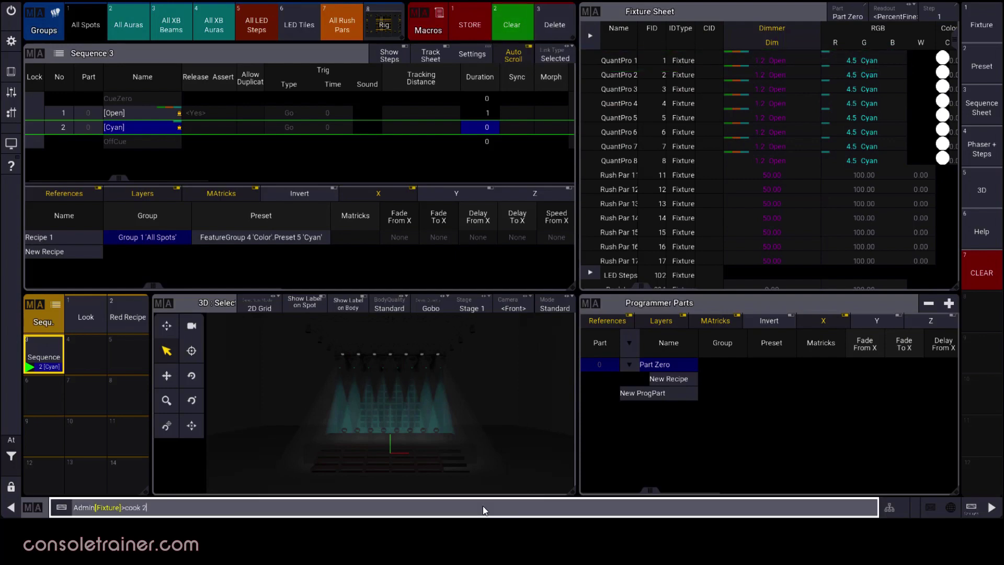
{"action": "key", "text": "Return"}
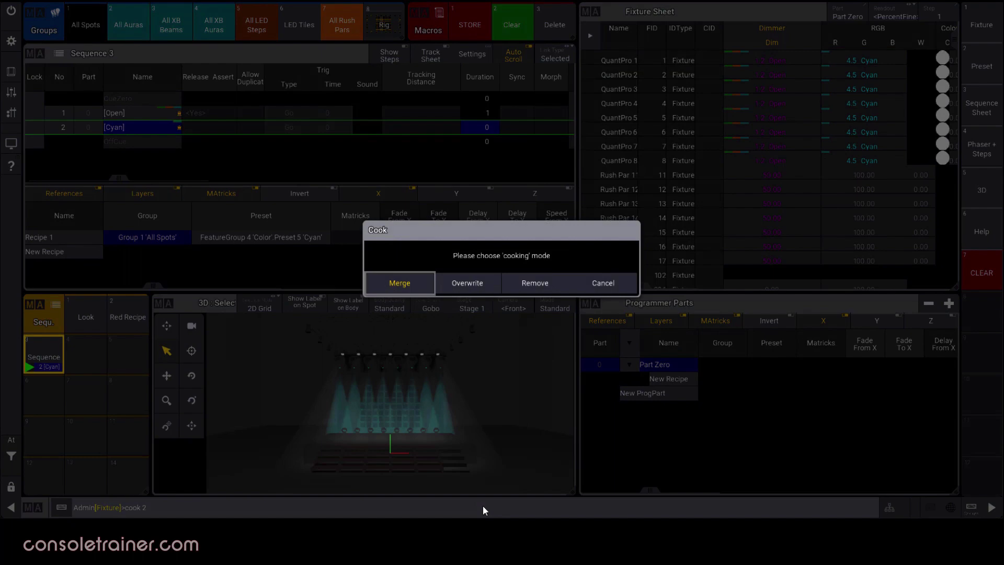
{"action": "left_click", "coordinate": [422, 284]}
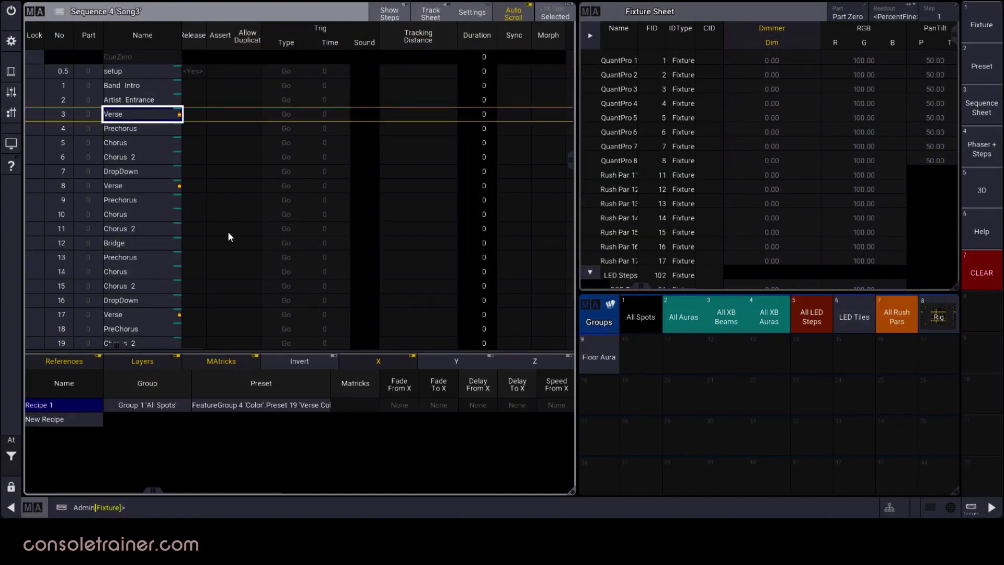
Set the group of Recipe 1 in cue 3 Verse to All Rush Pars, and open the group choice for the recipe in cue 8 Verse.
{"action": "left_click", "coordinate": [182, 406]}
{"action": "left_click", "coordinate": [176, 404]}
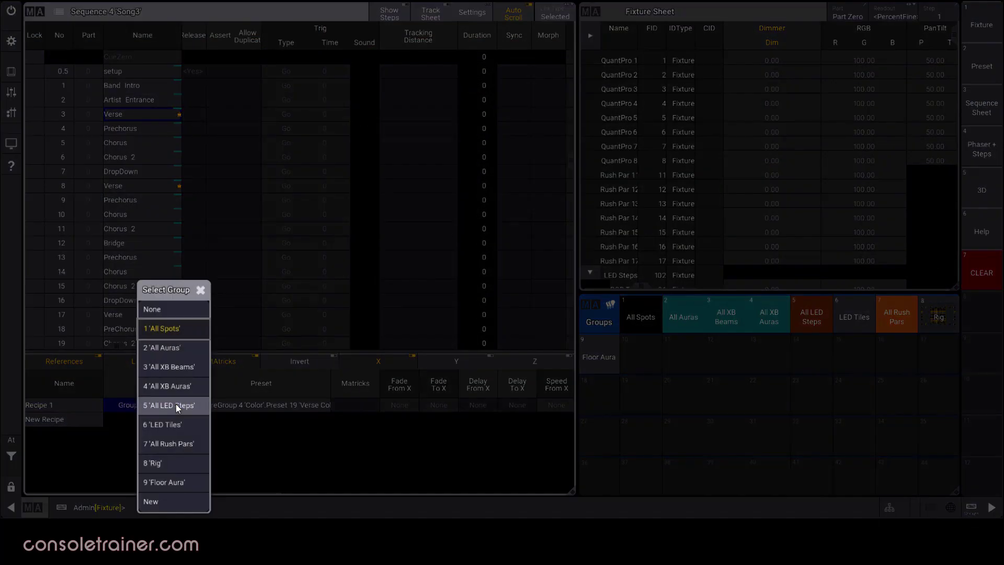
{"action": "left_click", "coordinate": [192, 444]}
{"action": "left_click", "coordinate": [131, 185]}
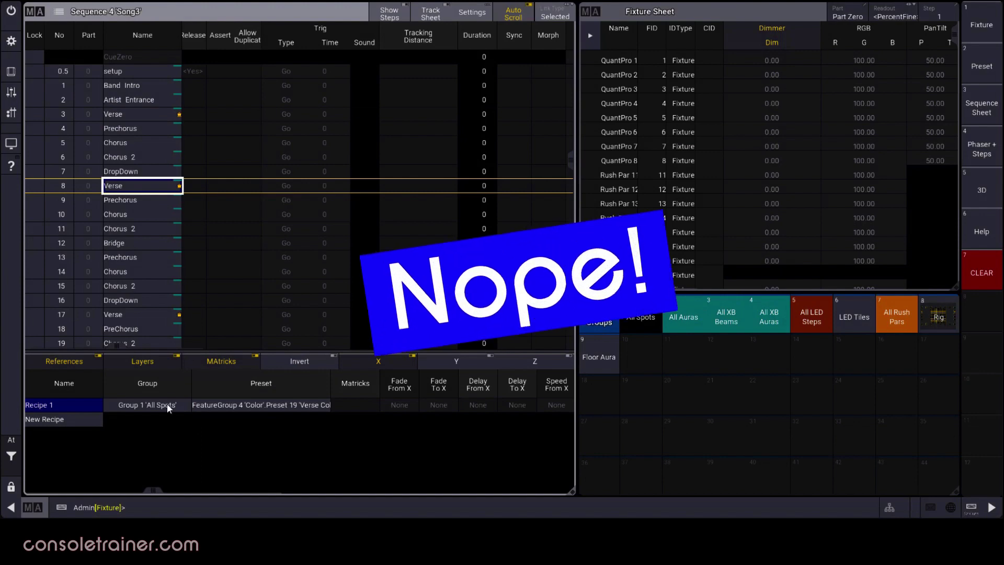
{"action": "left_click", "coordinate": [167, 404]}
{"action": "left_click", "coordinate": [166, 404]}
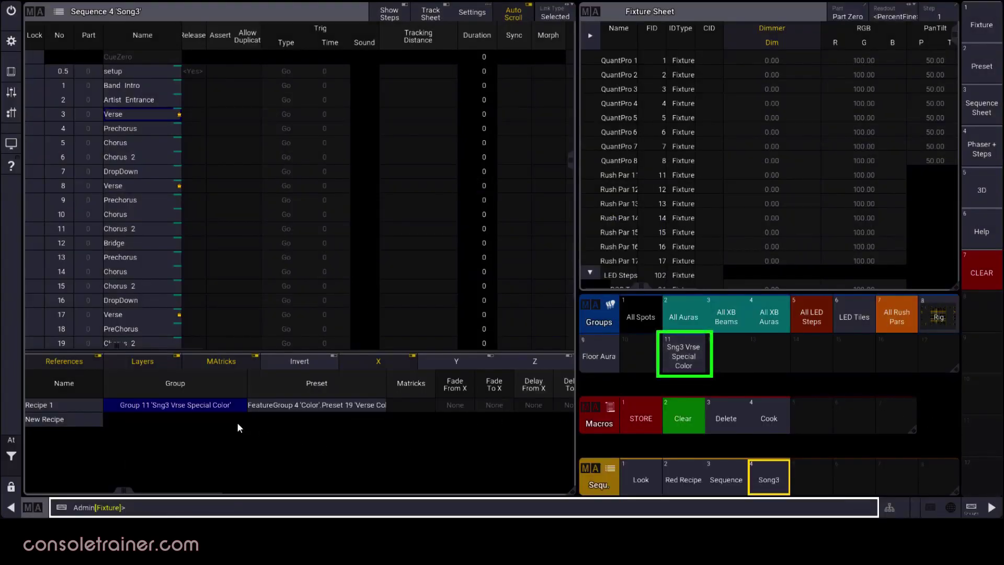
Select the fixtures QuantPro 1 to 4 and store them into group 11 Sng3 Vrse Special Color, overwriting its content.
{"action": "left_click", "coordinate": [635, 60]}
{"action": "left_click_drag", "start_coordinate": [628, 87], "coordinate": [632, 102]}
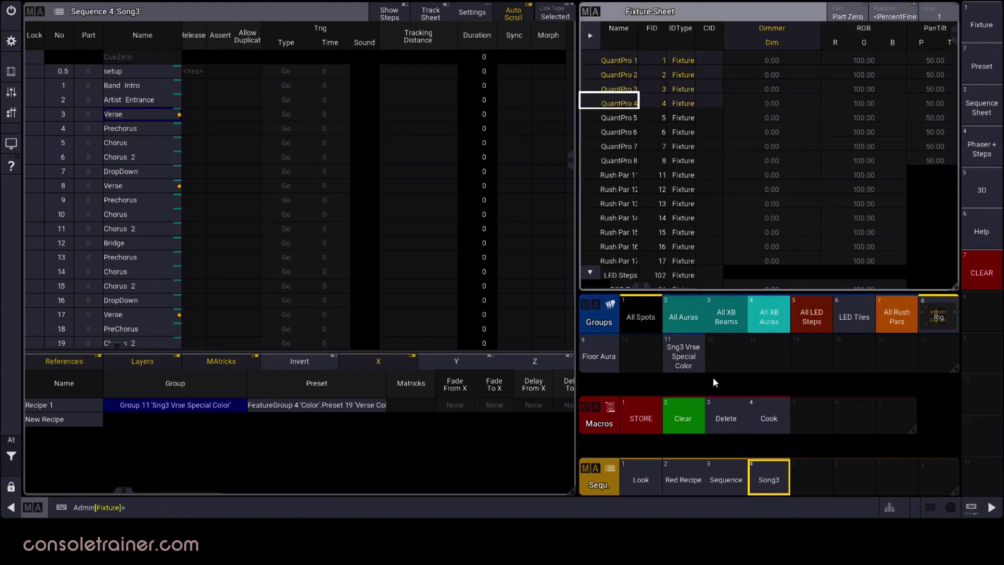
{"action": "left_click", "coordinate": [657, 402]}
{"action": "left_click", "coordinate": [688, 356]}
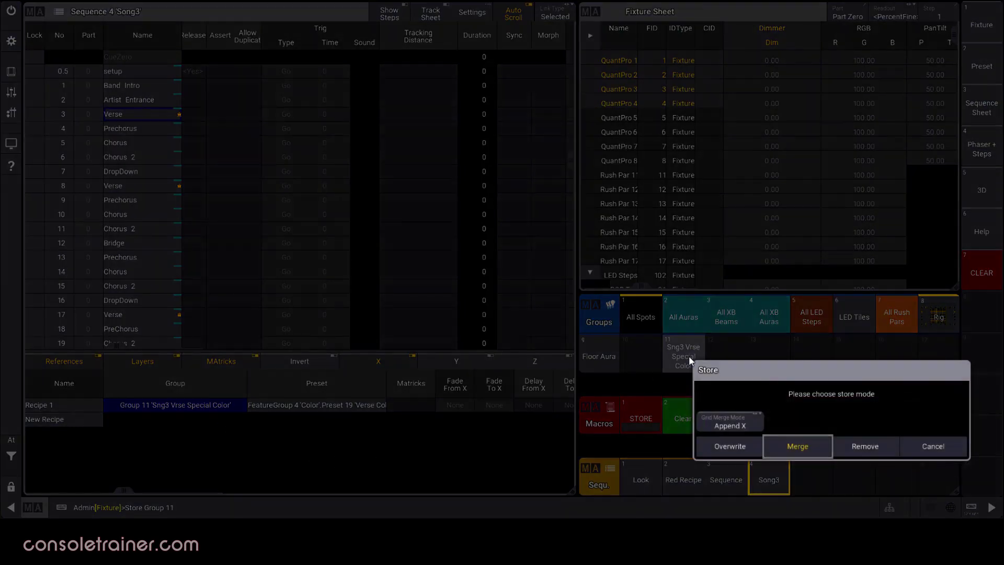
{"action": "left_click", "coordinate": [735, 447]}
Cook the sequence Song3 in Overwrite mode.
{"action": "left_click", "coordinate": [768, 418]}
{"action": "left_click", "coordinate": [773, 471]}
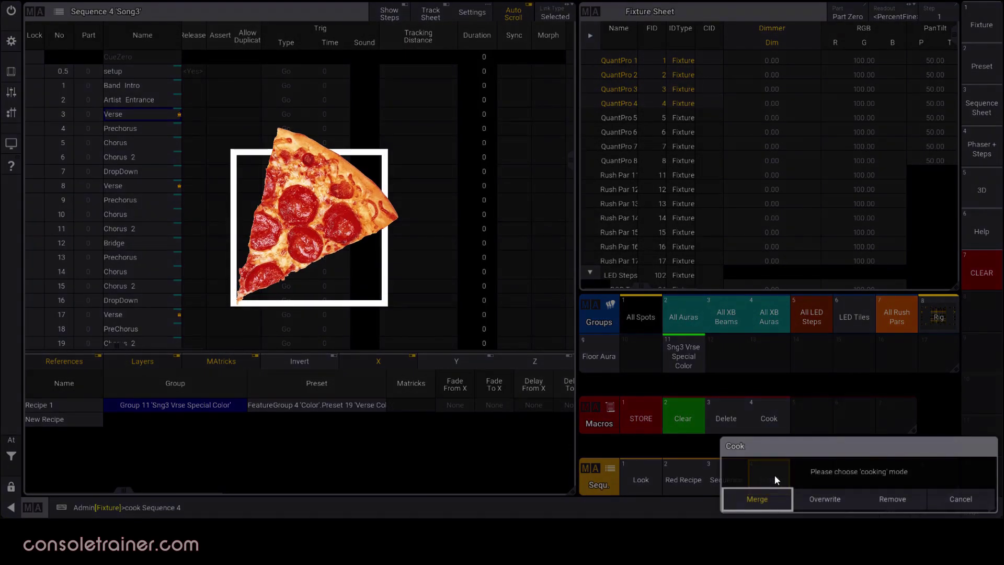
{"action": "left_click", "coordinate": [818, 503]}
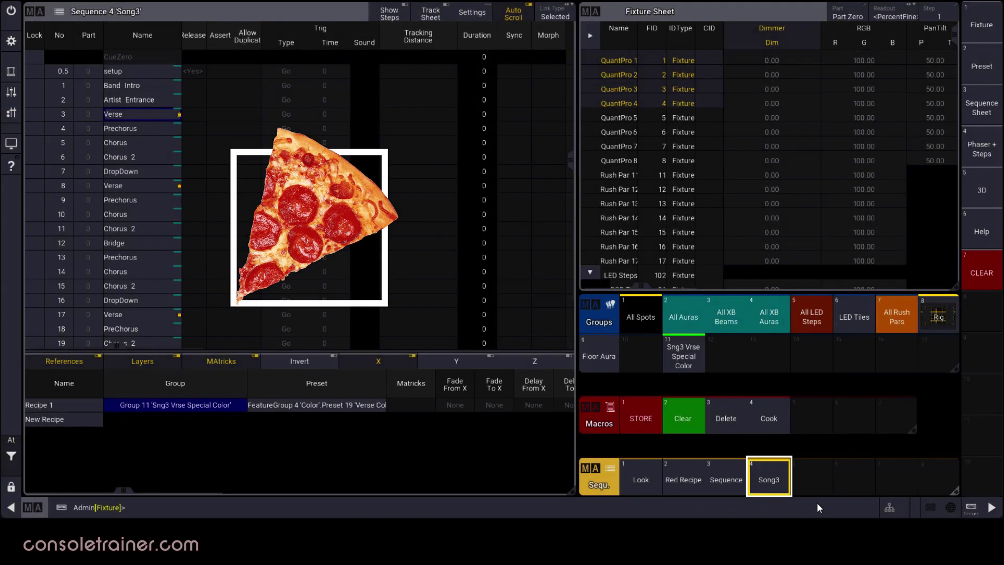